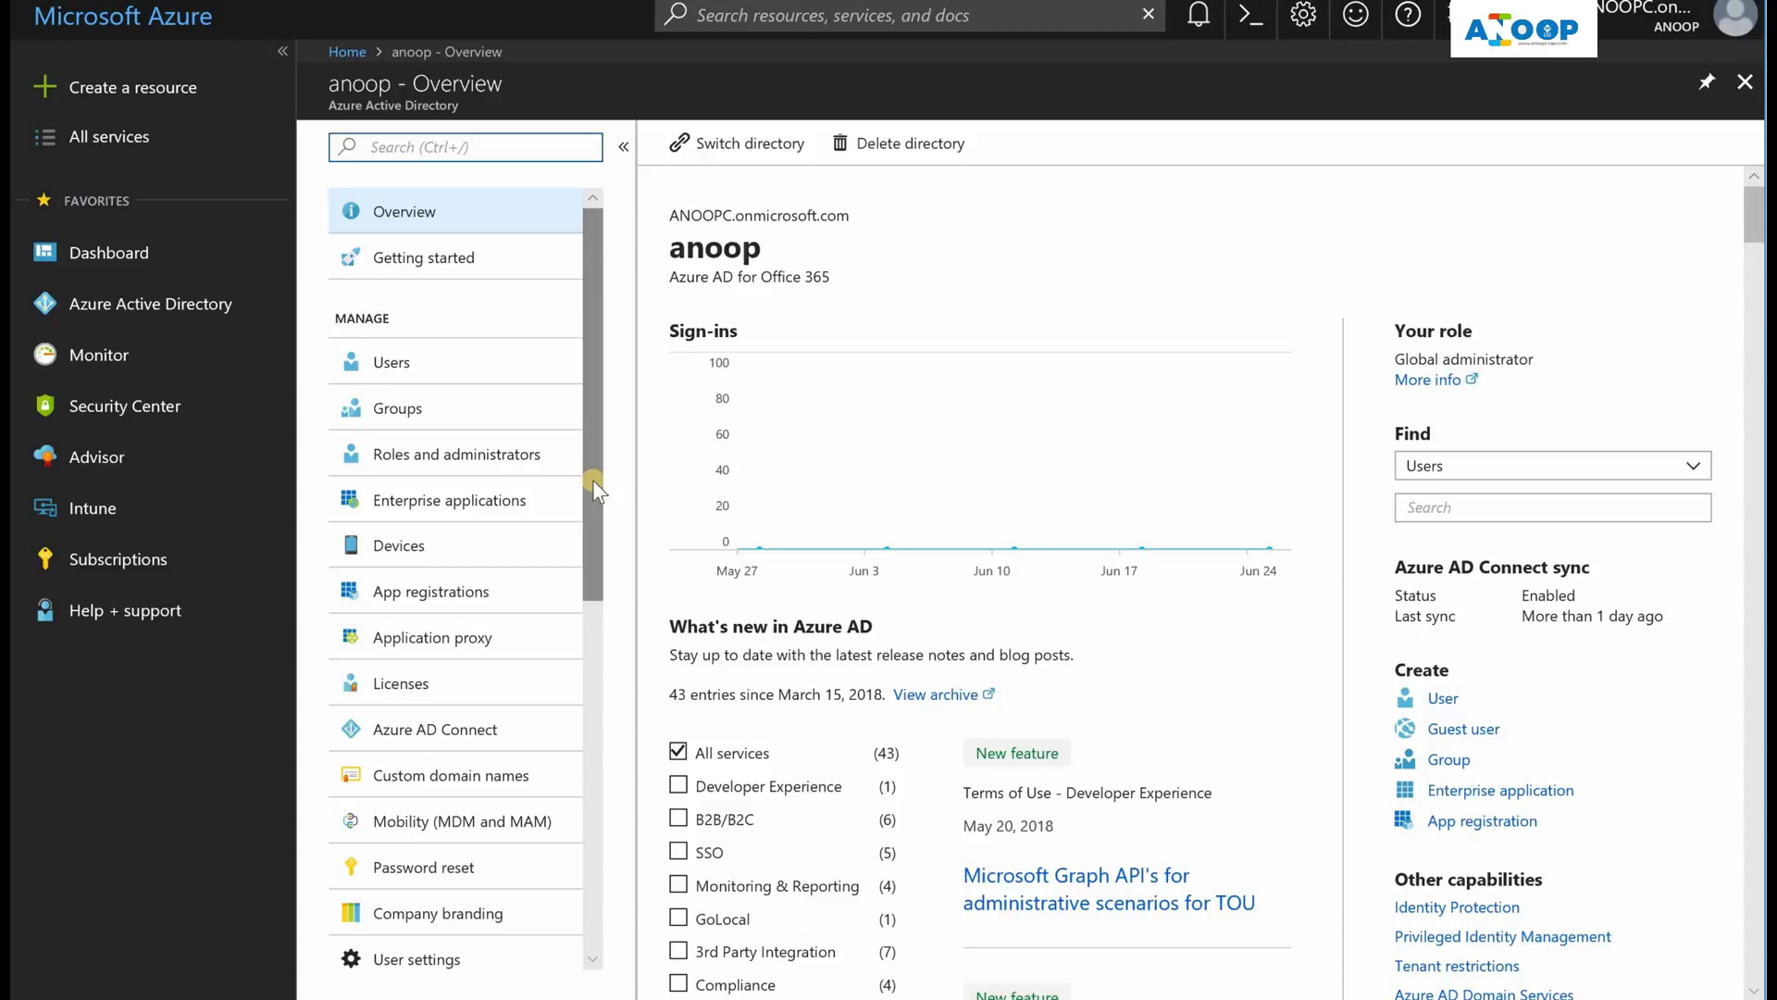
Open Intune's Windows AutoPilot devices list and widen the Serial Number column to show full serials.
left_click(98, 509)
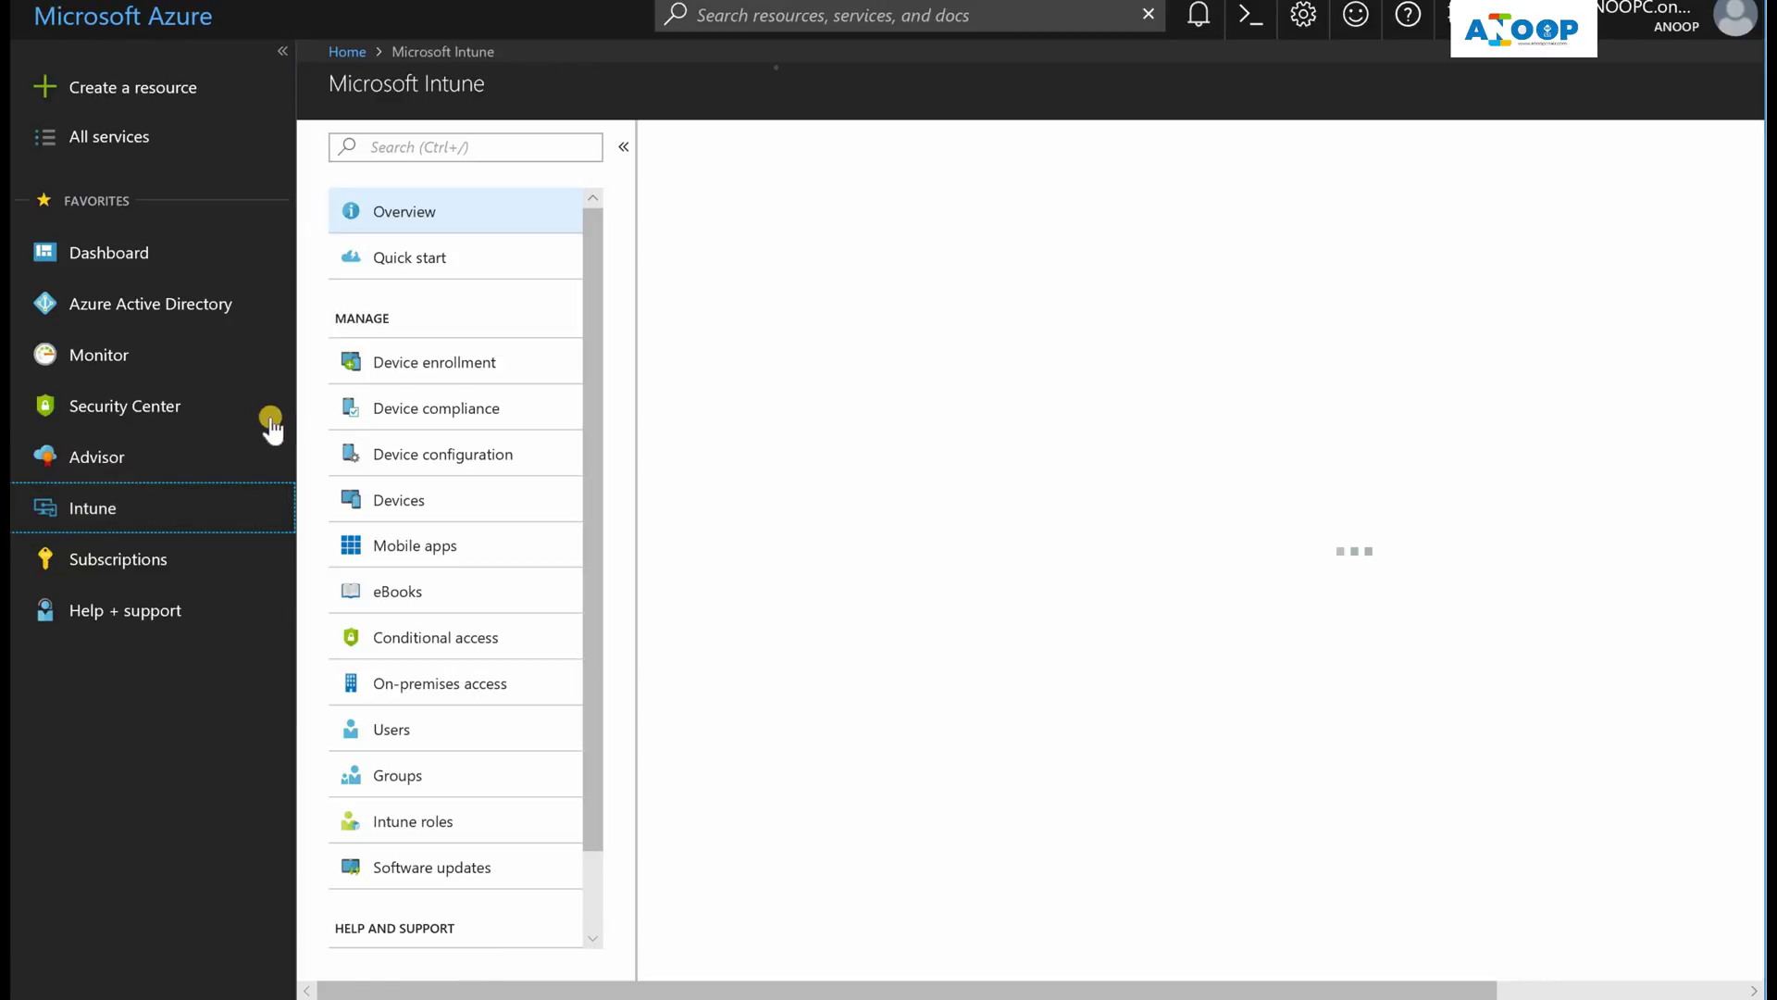
left_click(451, 364)
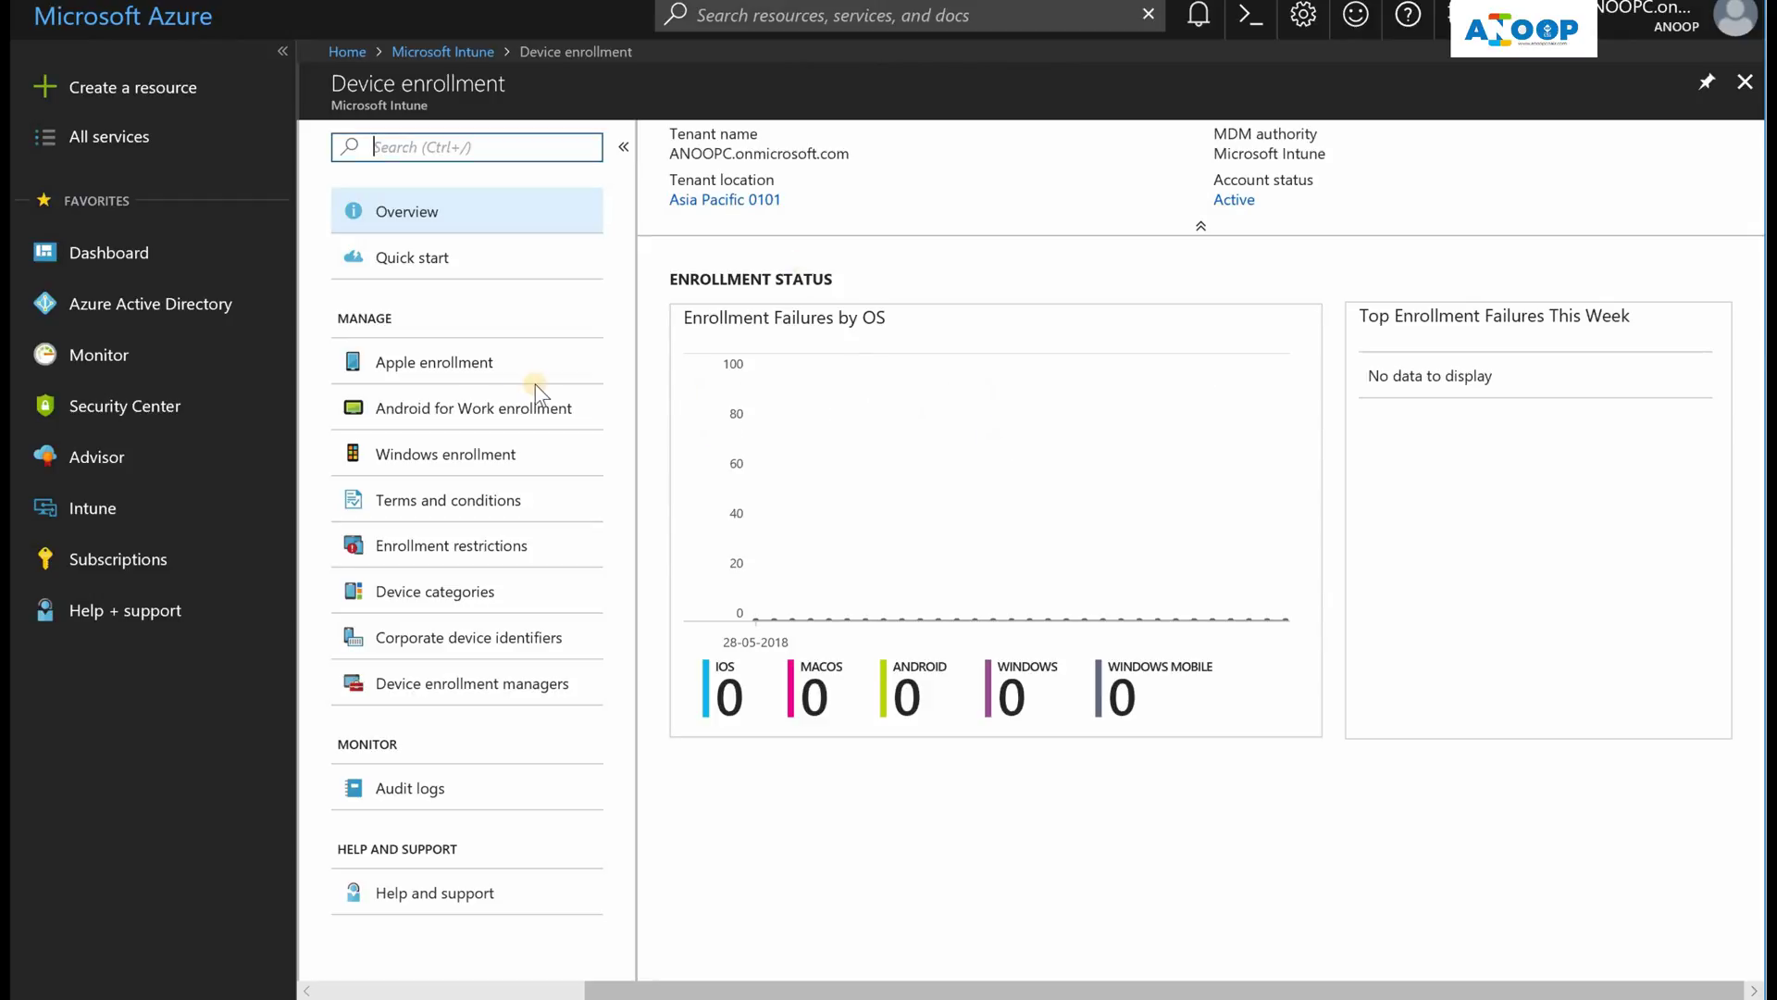
left_click(470, 456)
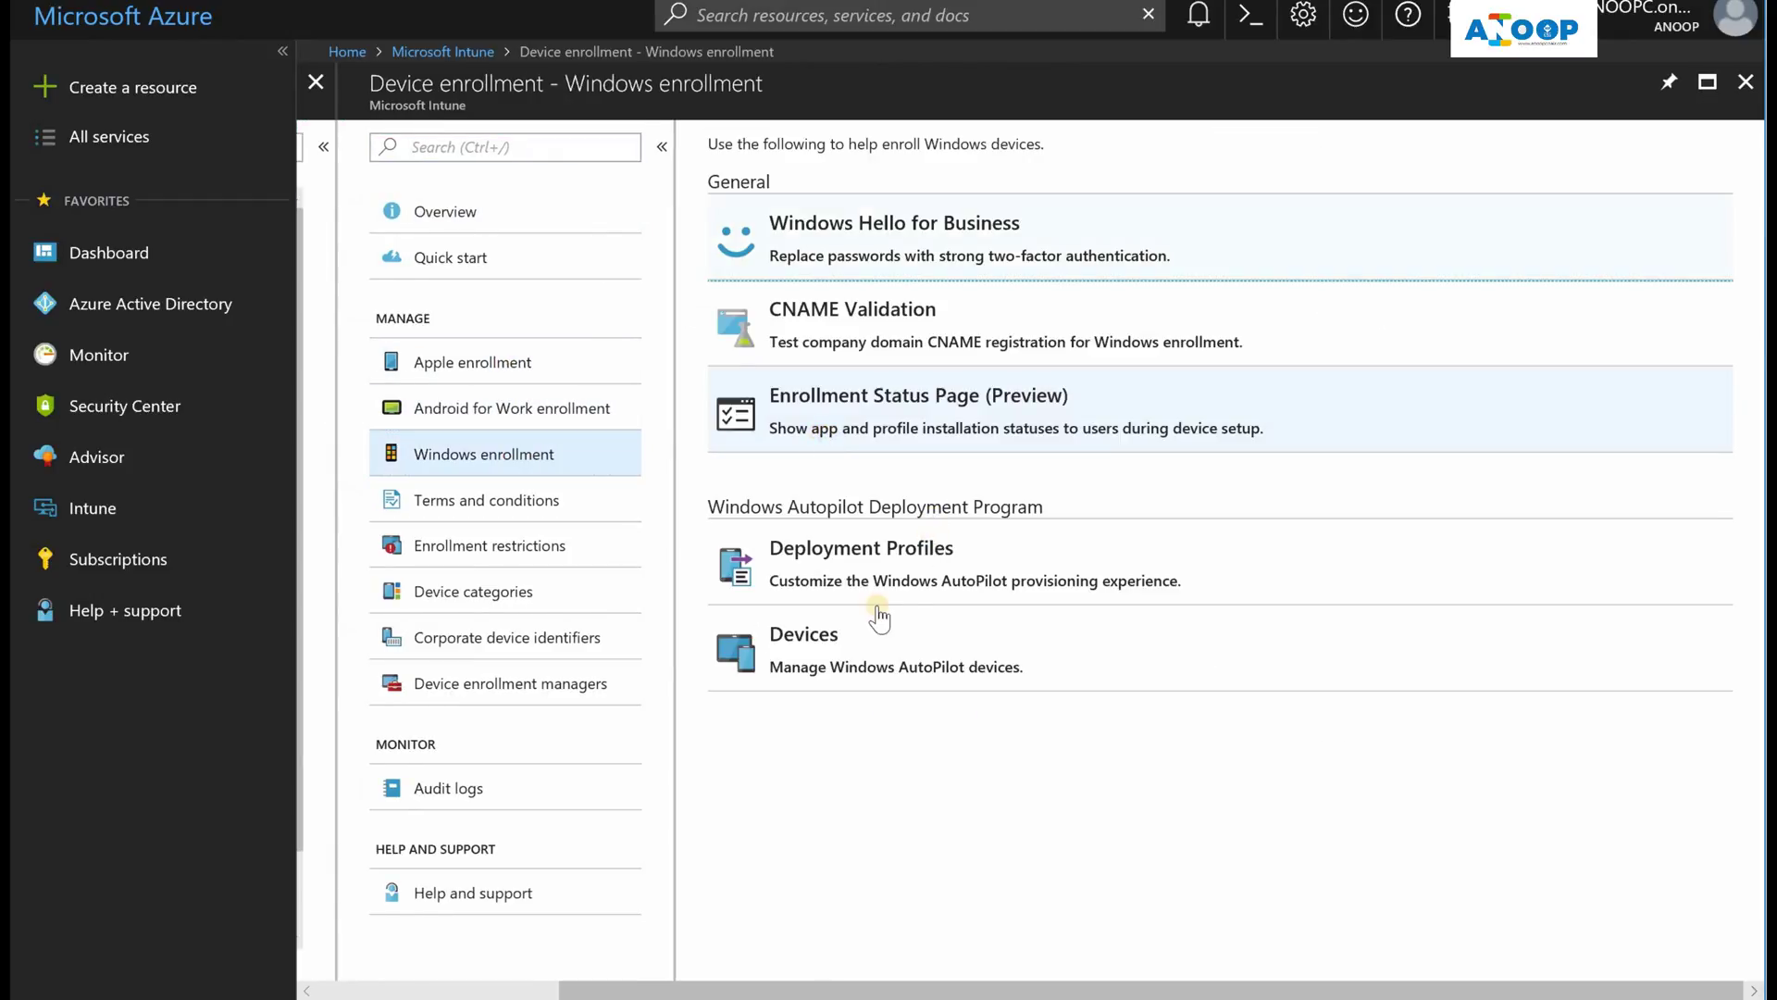
left_click(892, 657)
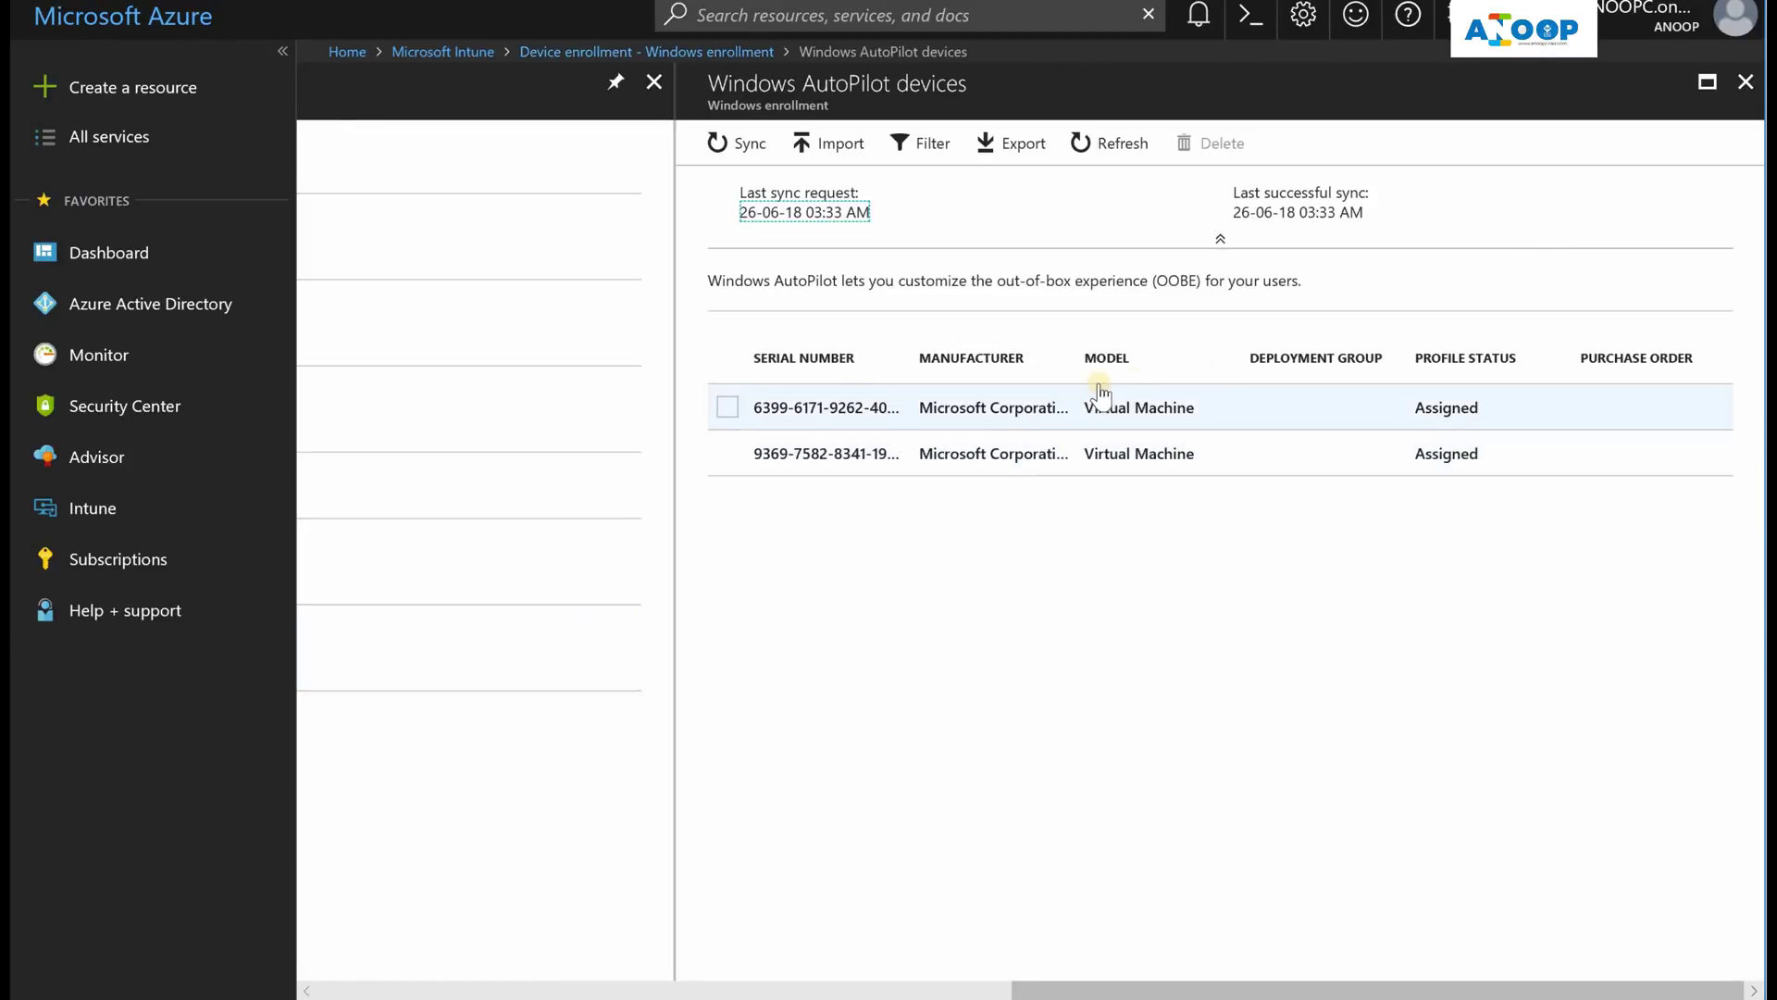
left_click_drag(905, 355, 1048, 357)
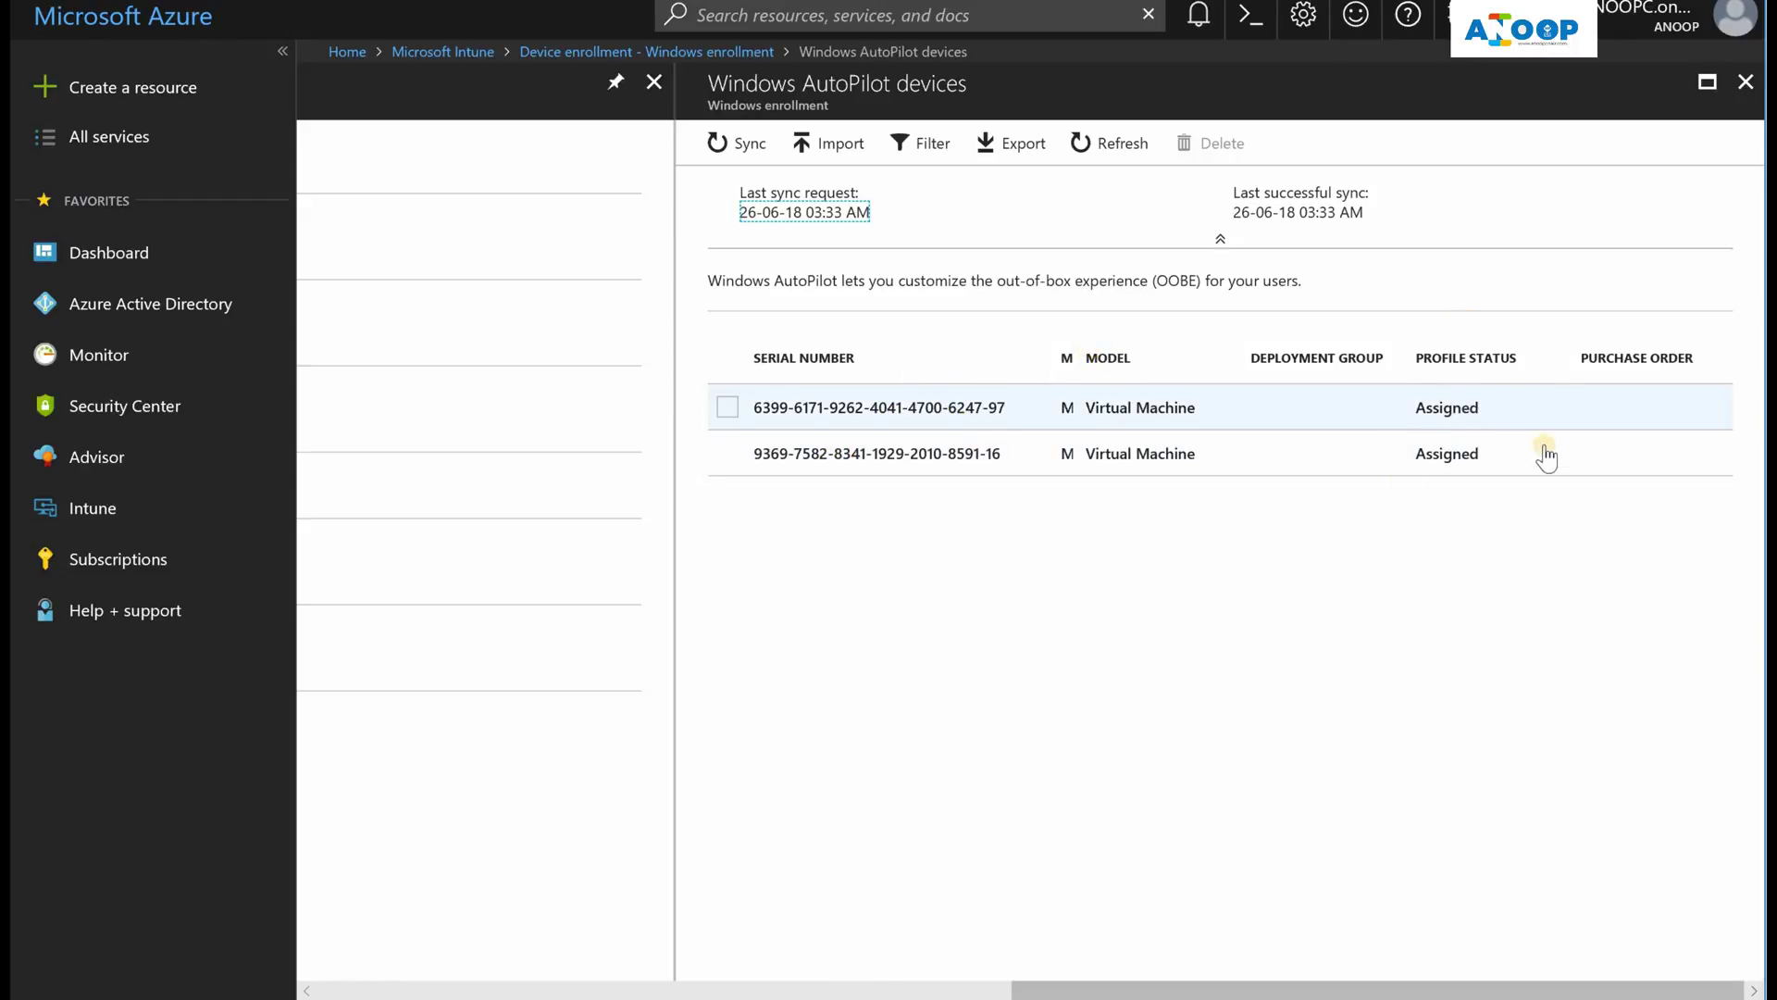
Select the second AutoPilot device, check its serial ending -16, then return to Azure Active Directory.
left_click(727, 453)
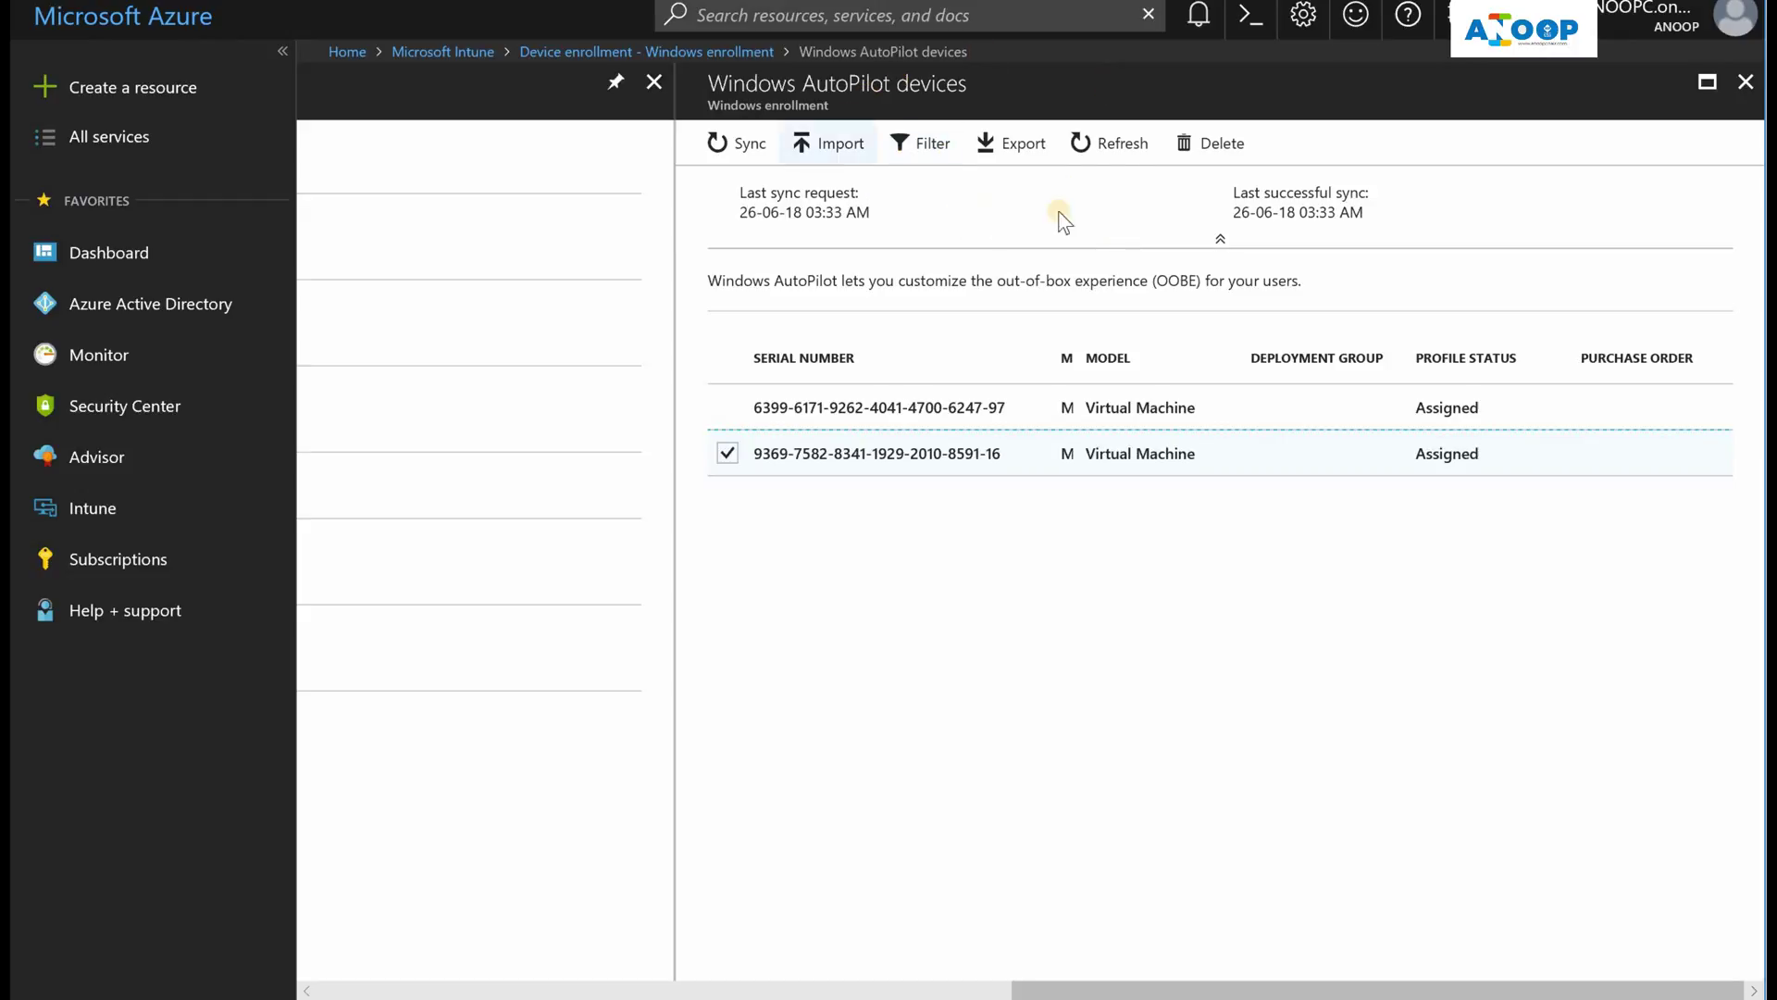
left_click(846, 129)
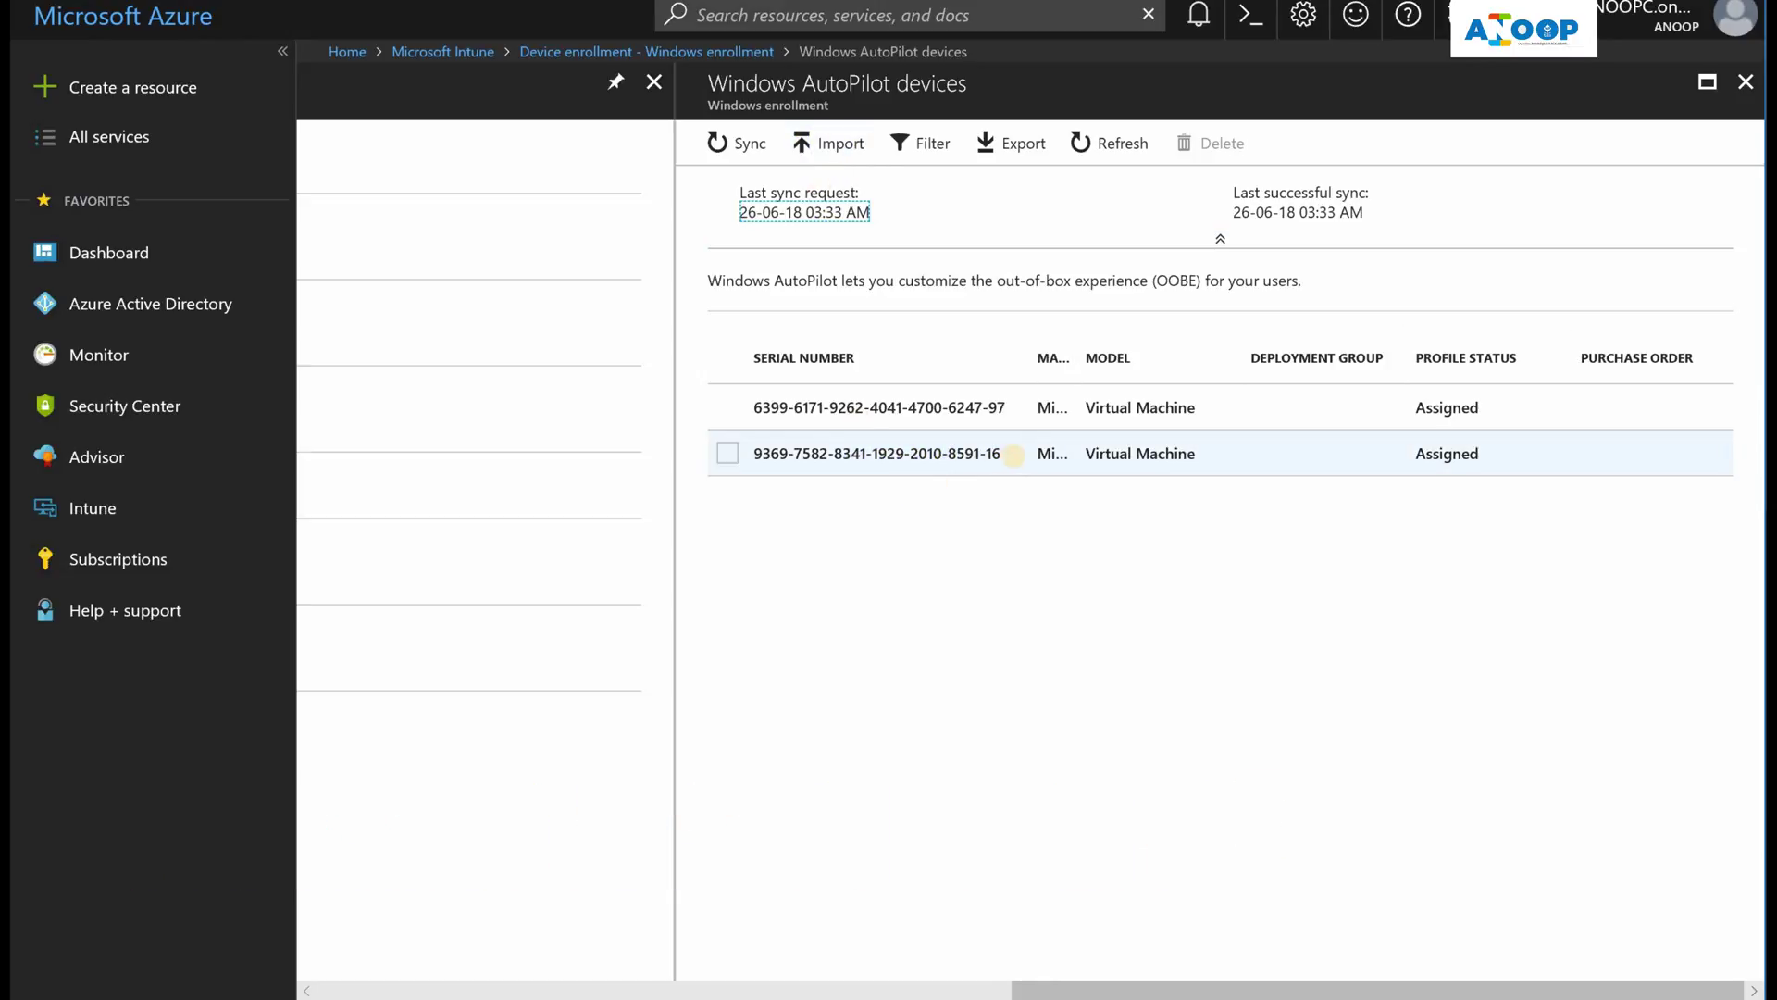
left_click_drag(1007, 457, 981, 459)
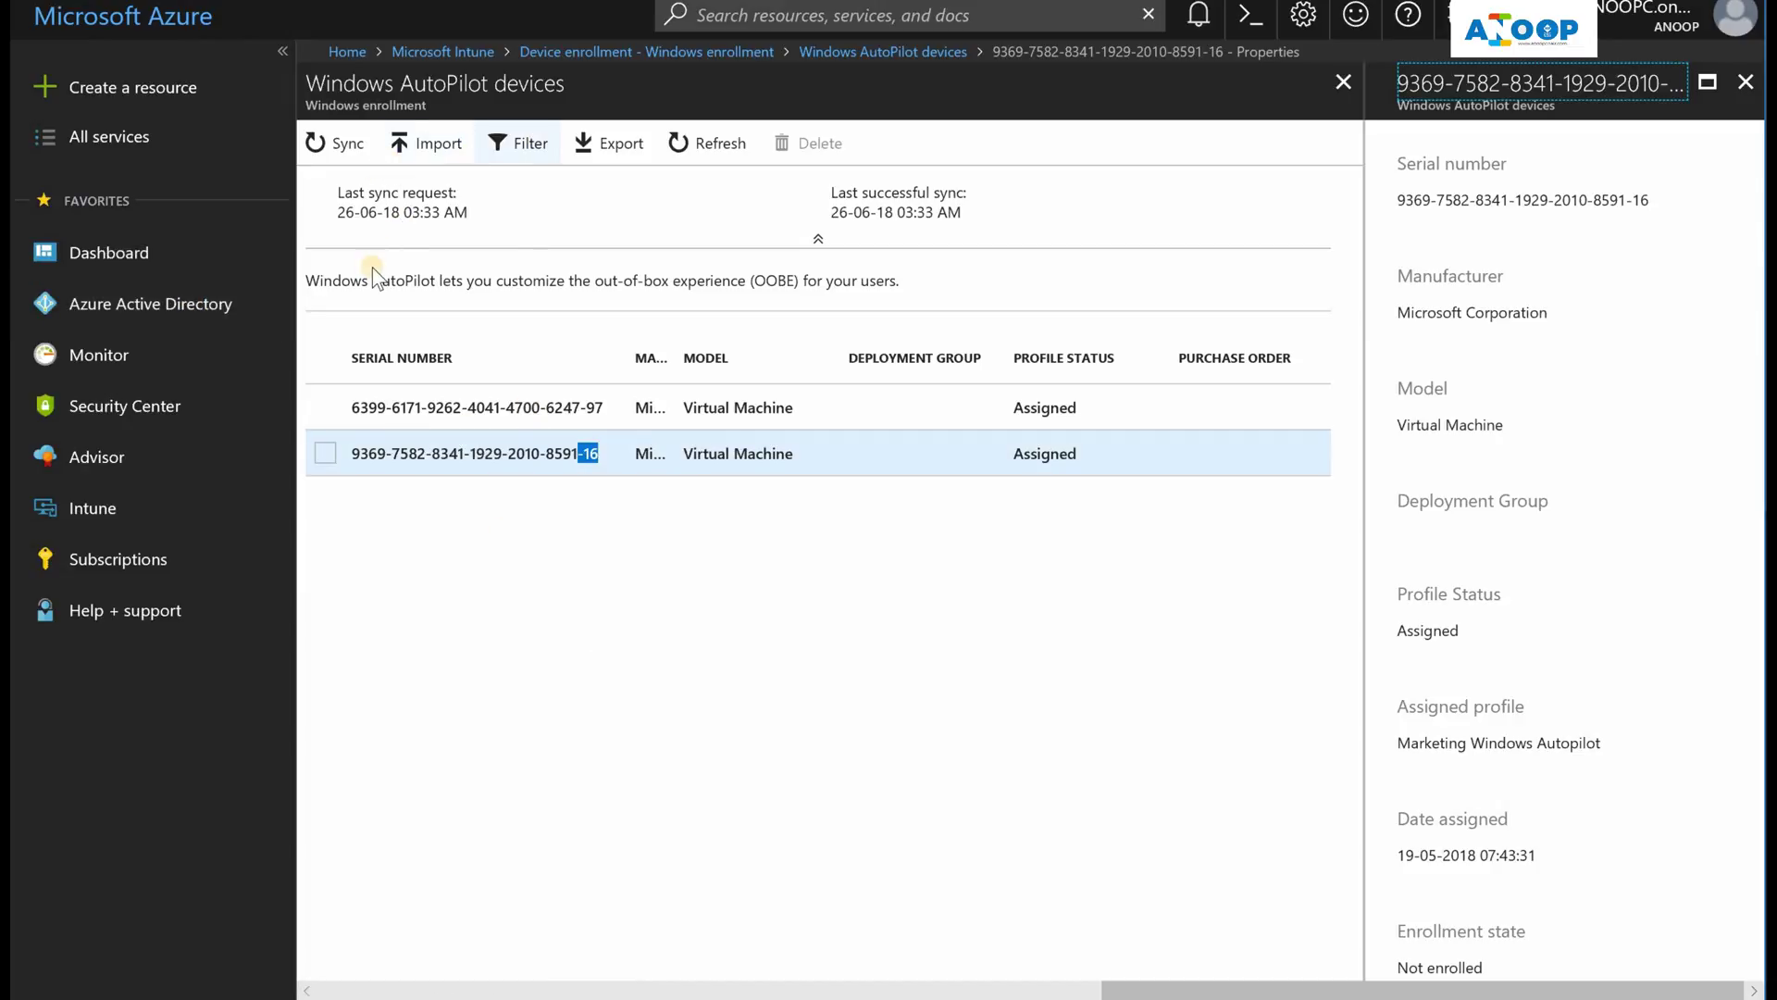
left_click(192, 315)
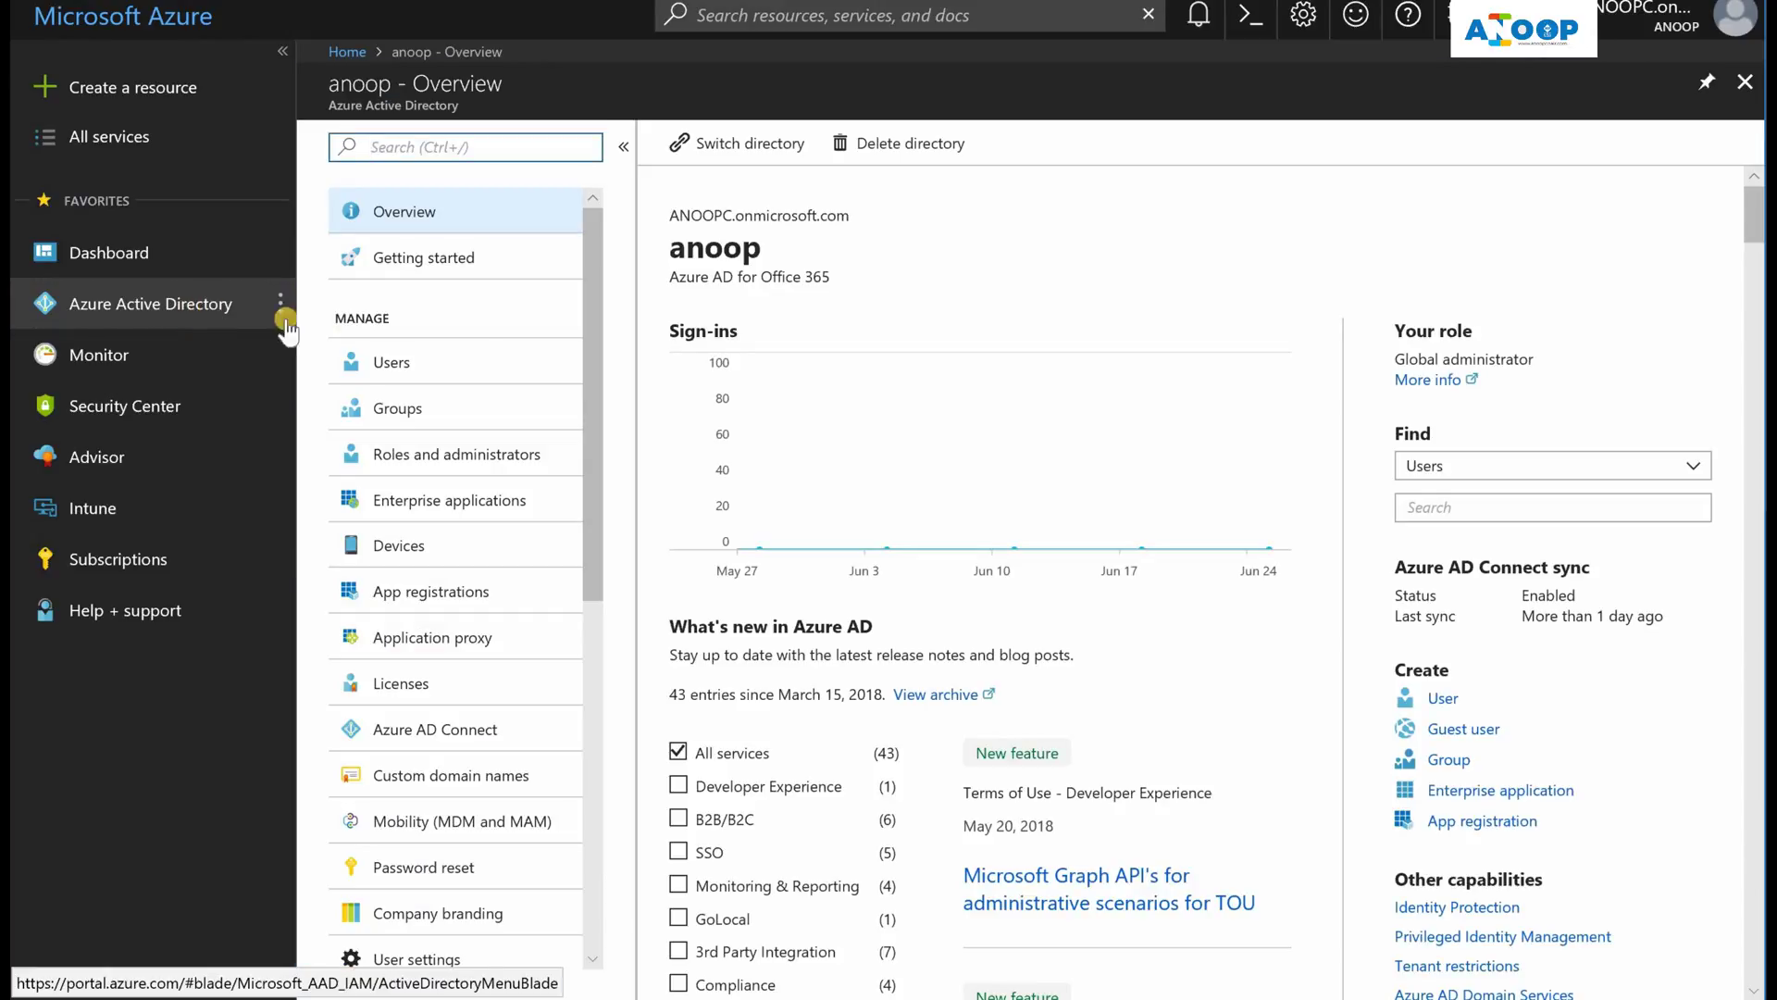
Open Azure AD's All devices list, showing six devices including the serial-named one ending -16.
left_click(409, 553)
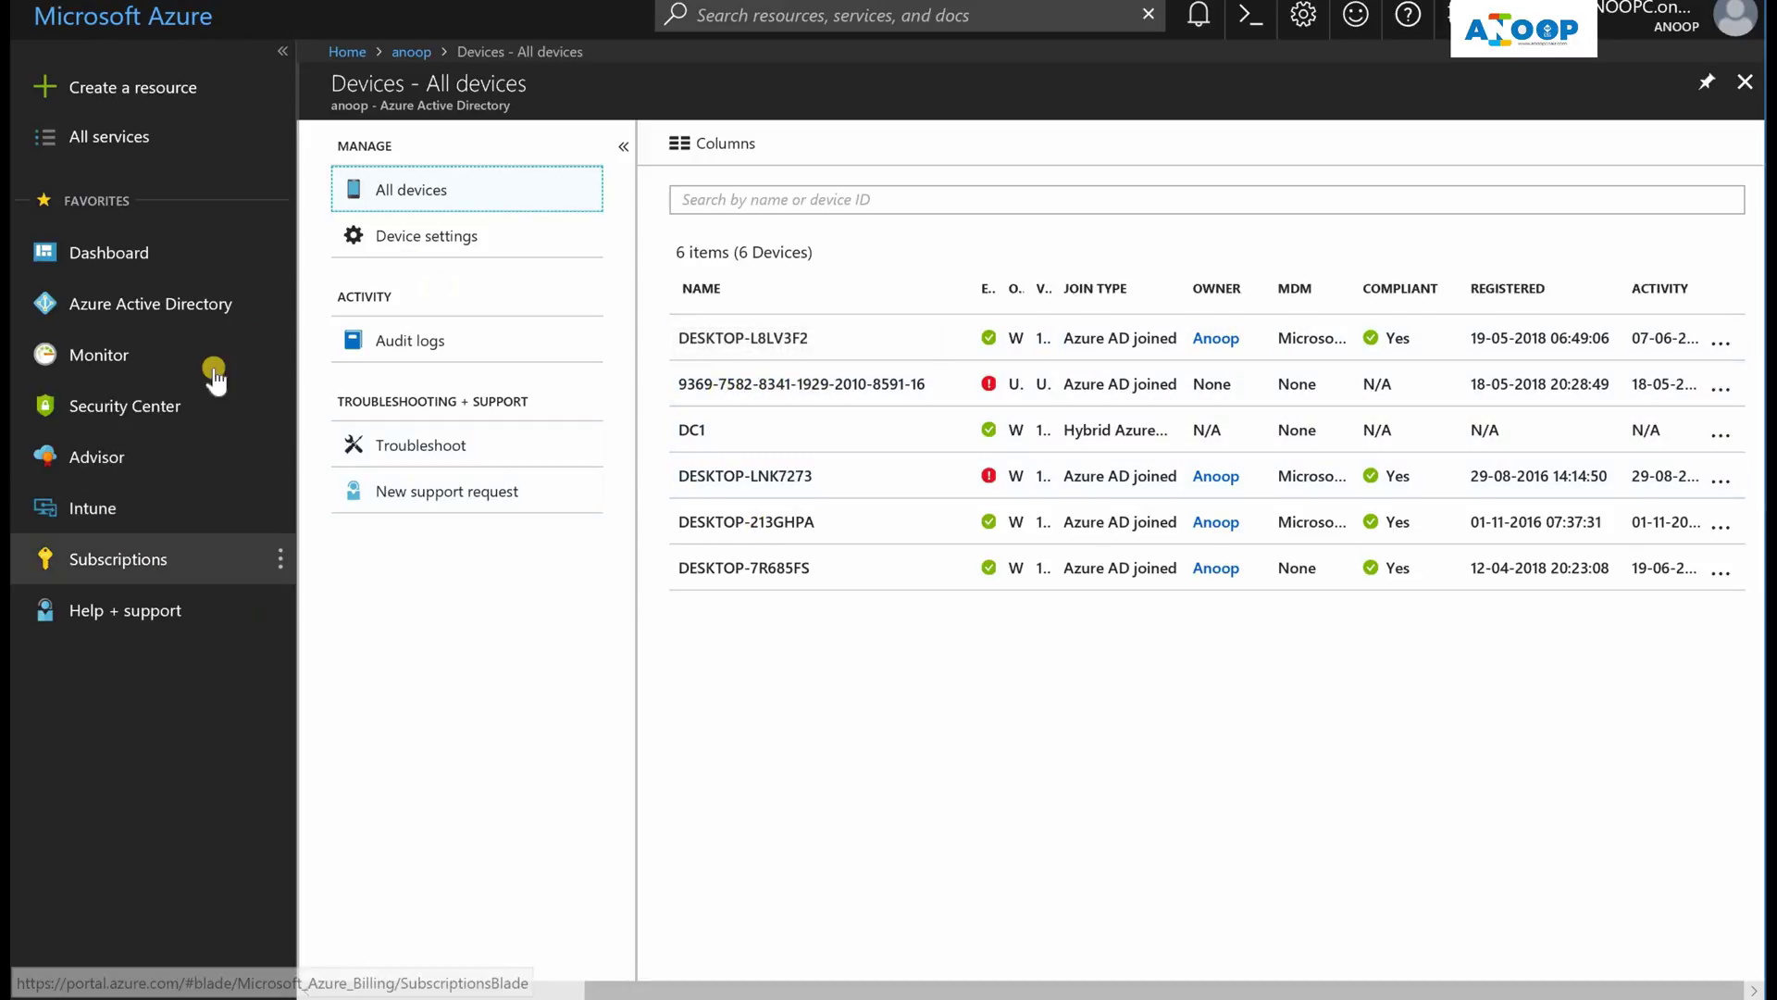
Set up a Security group 'Static Group for AutoPilot Assignment', description 'TEst', with Assigned membership.
left_click(153, 311)
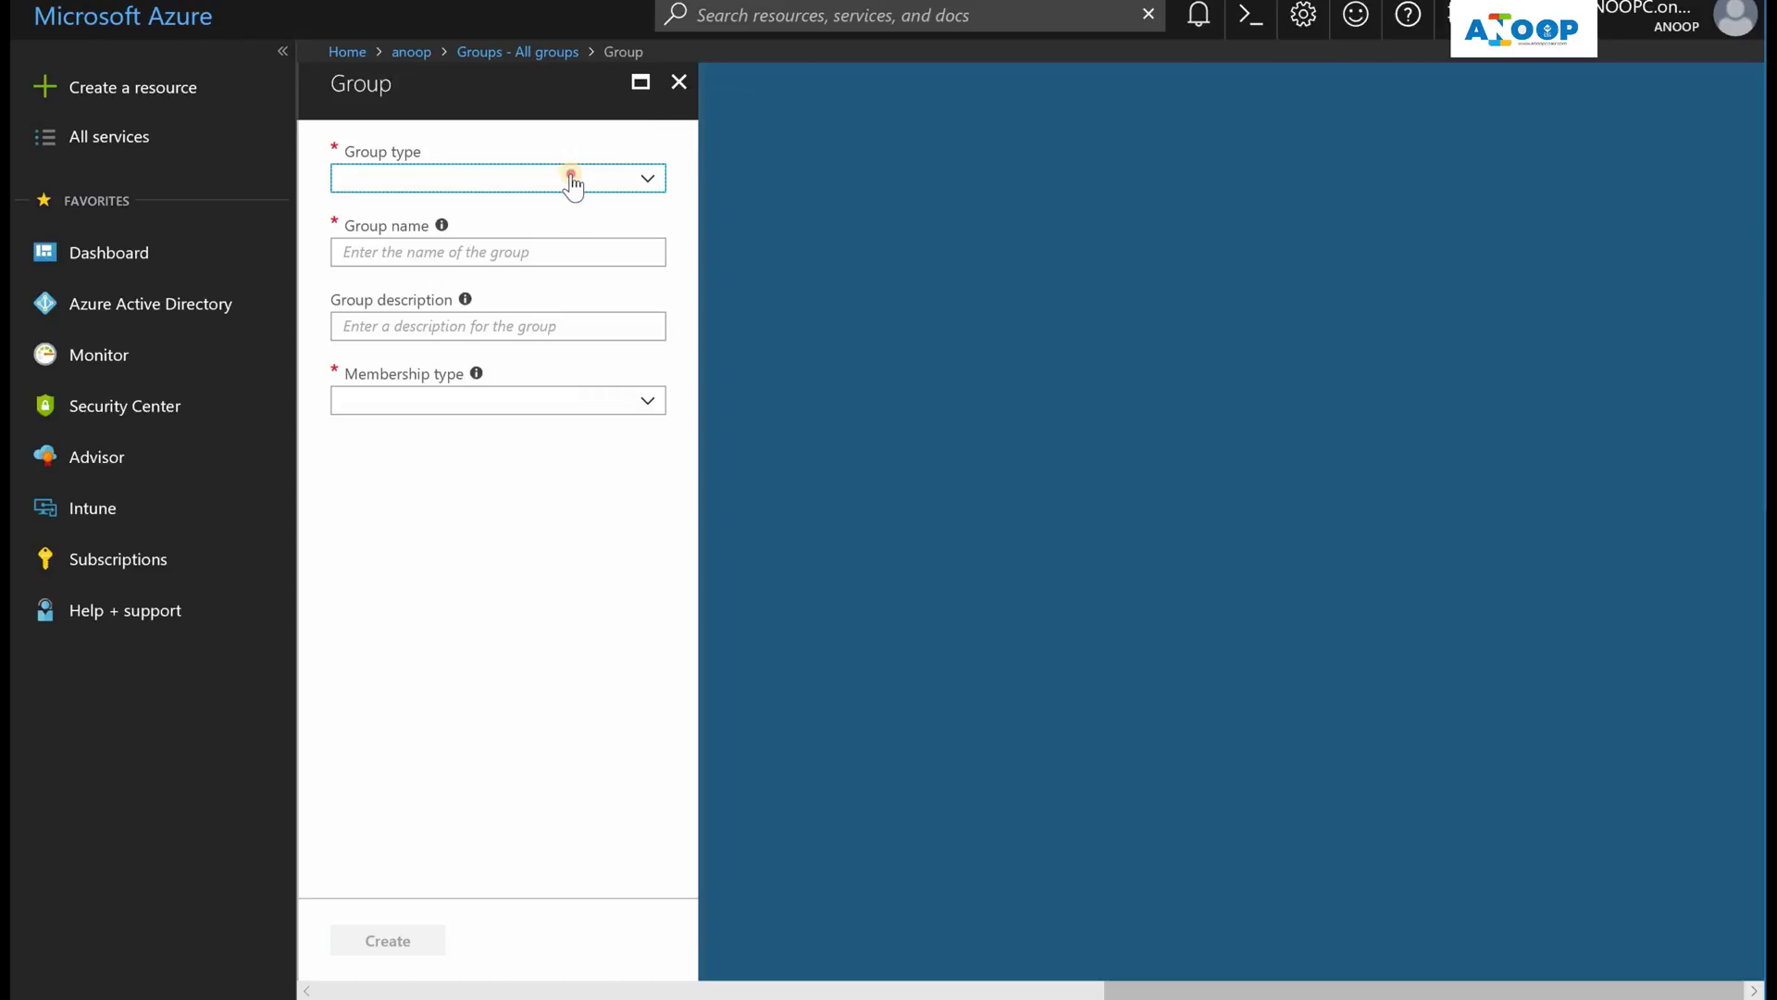
left_click(574, 176)
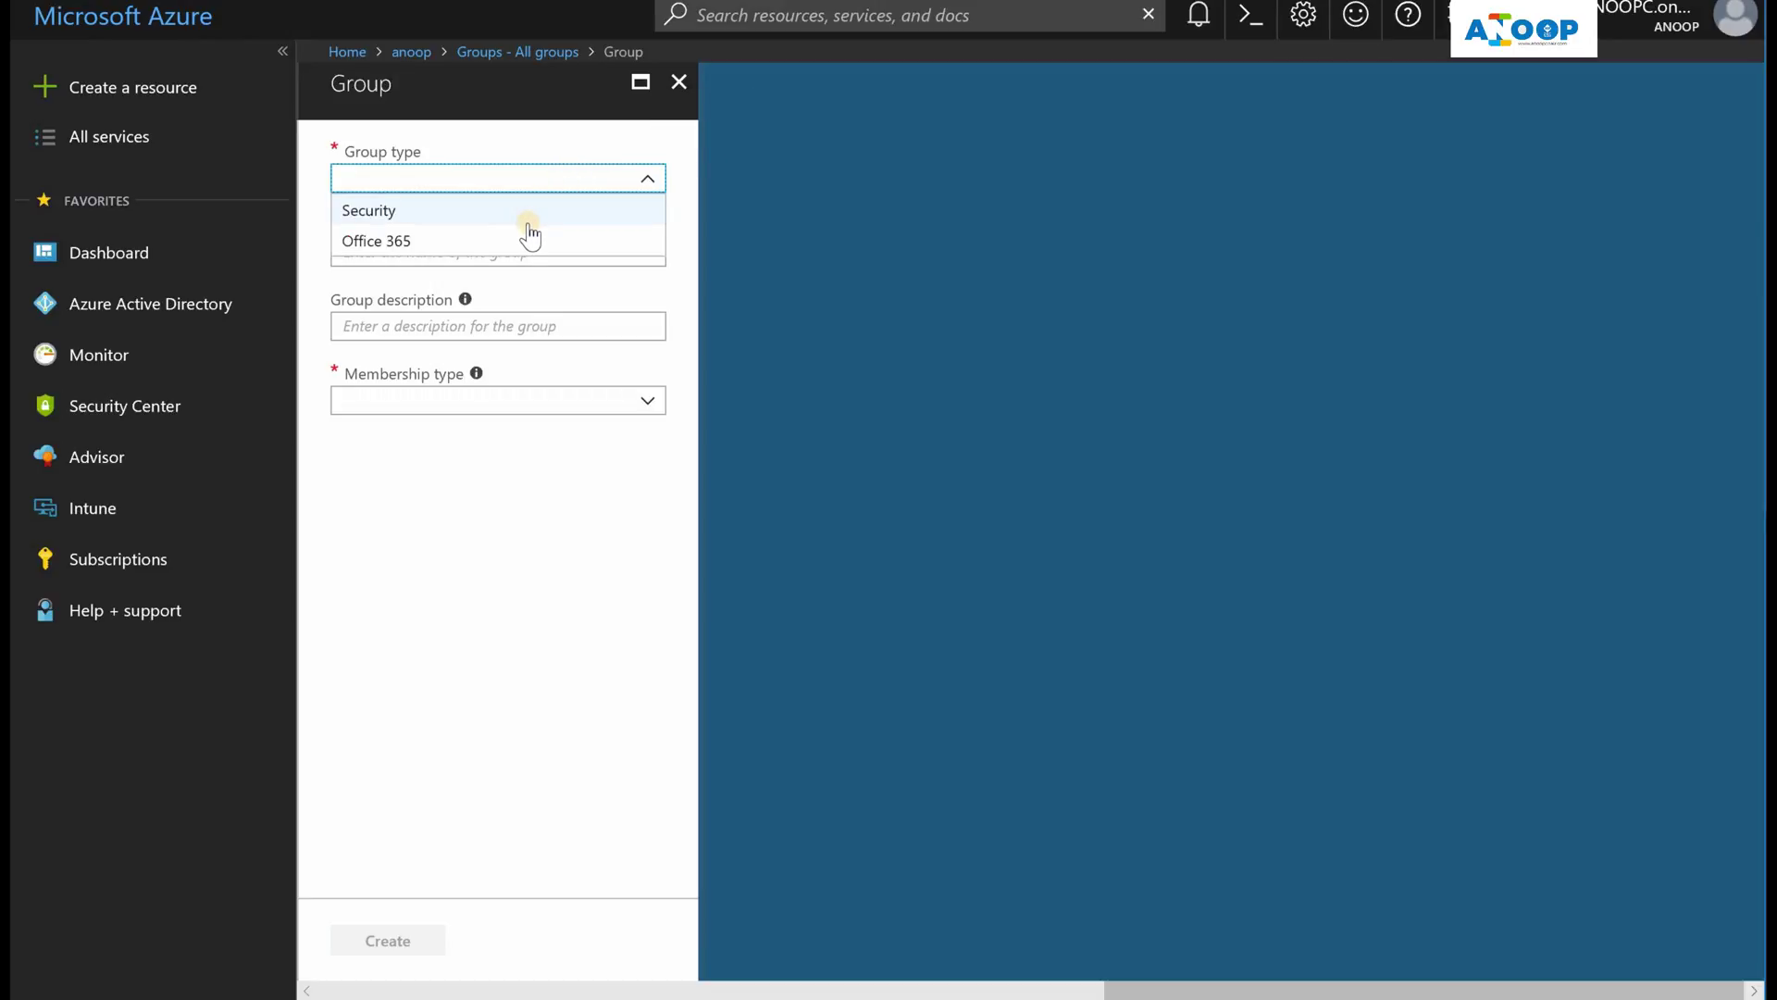
left_click(525, 212)
left_click(527, 254)
type("Sta")
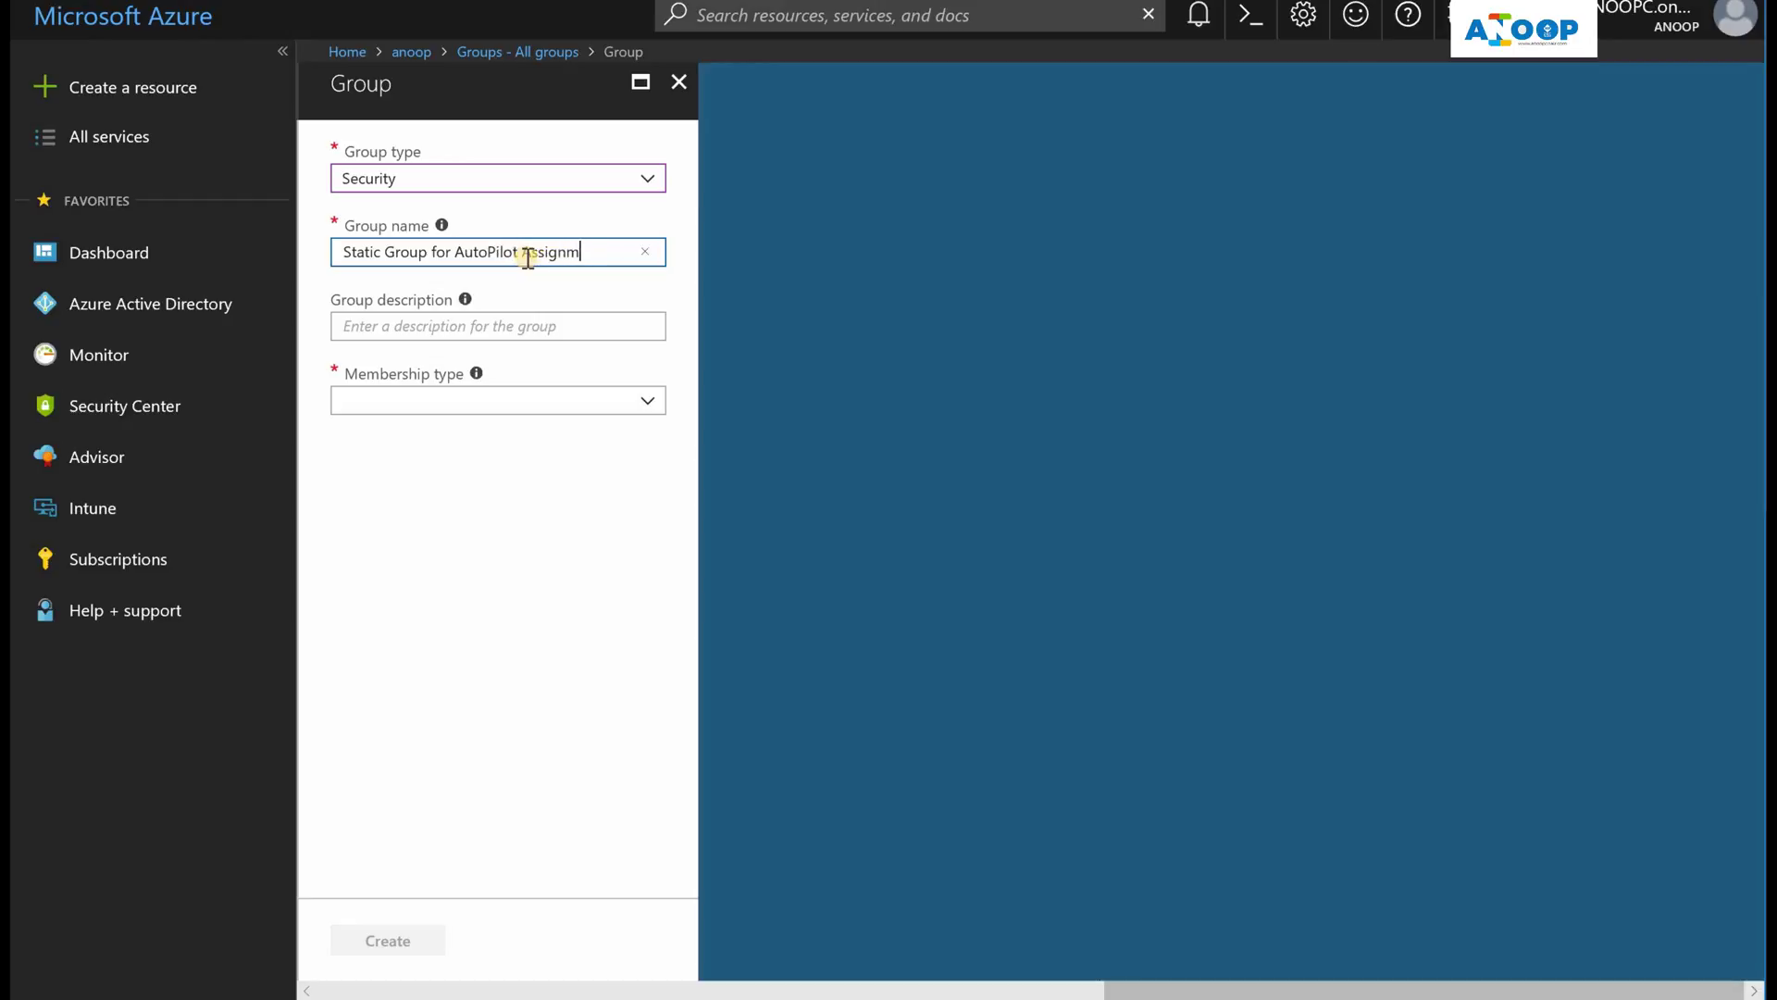
left_click(471, 327)
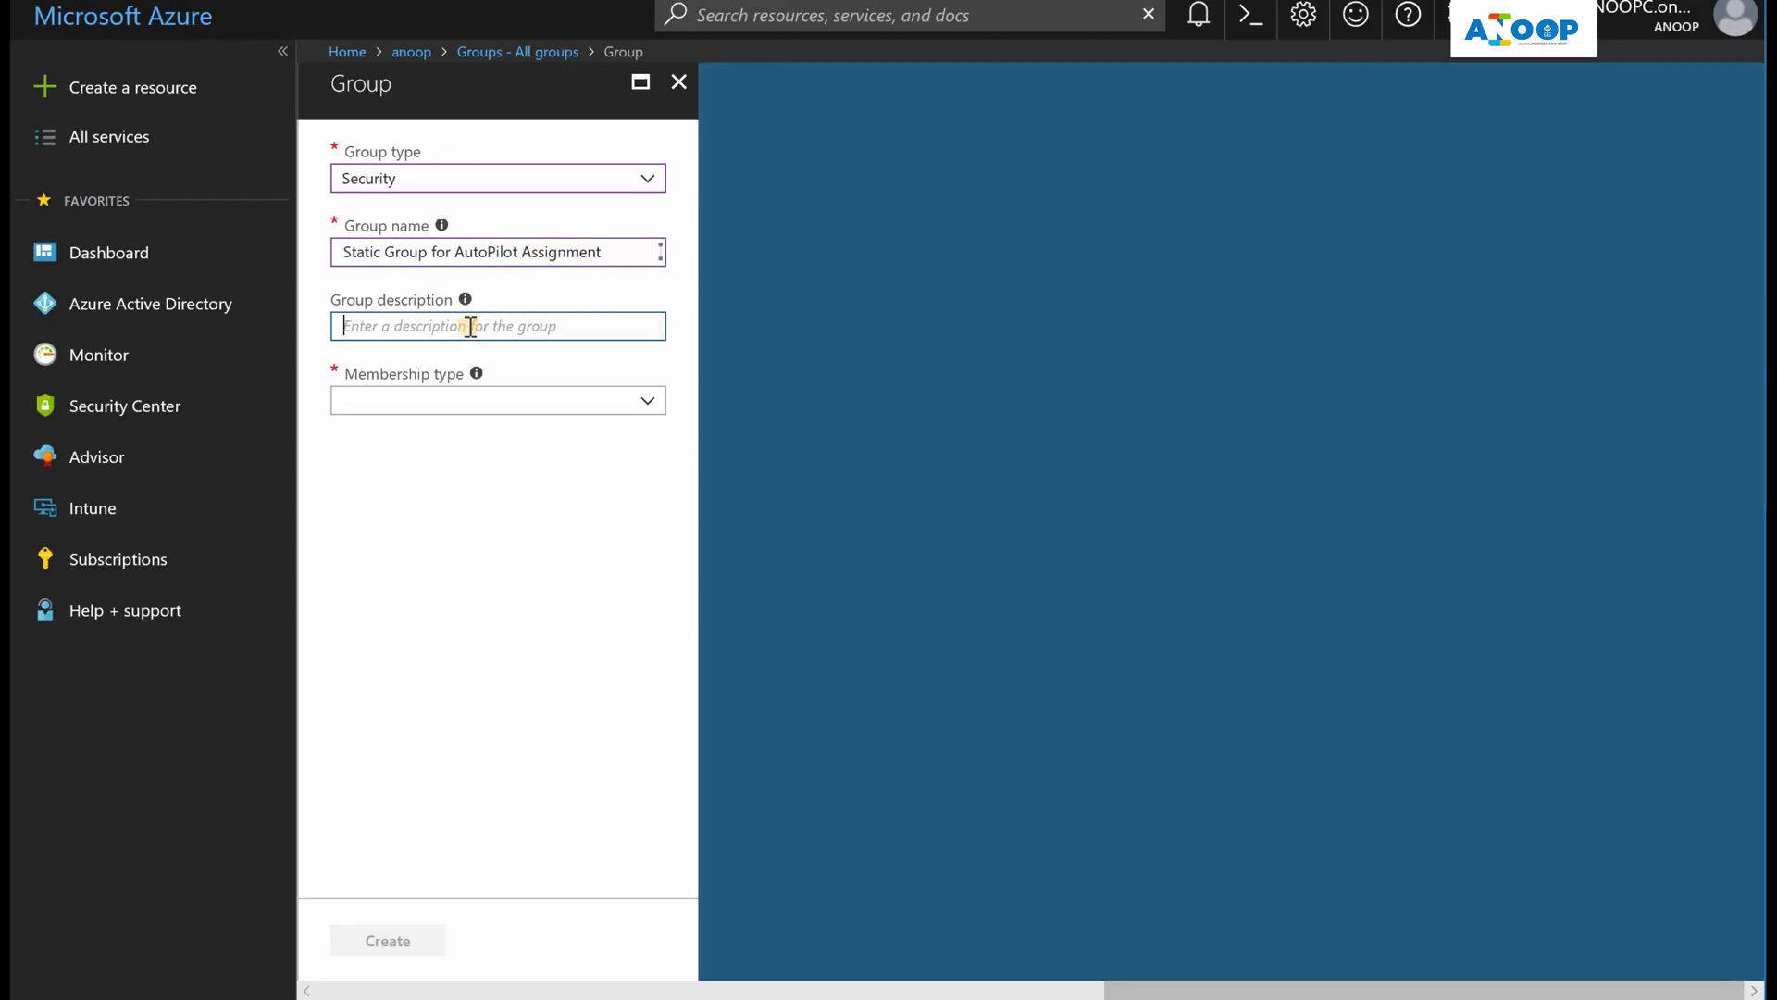
type("TEst")
left_click(442, 400)
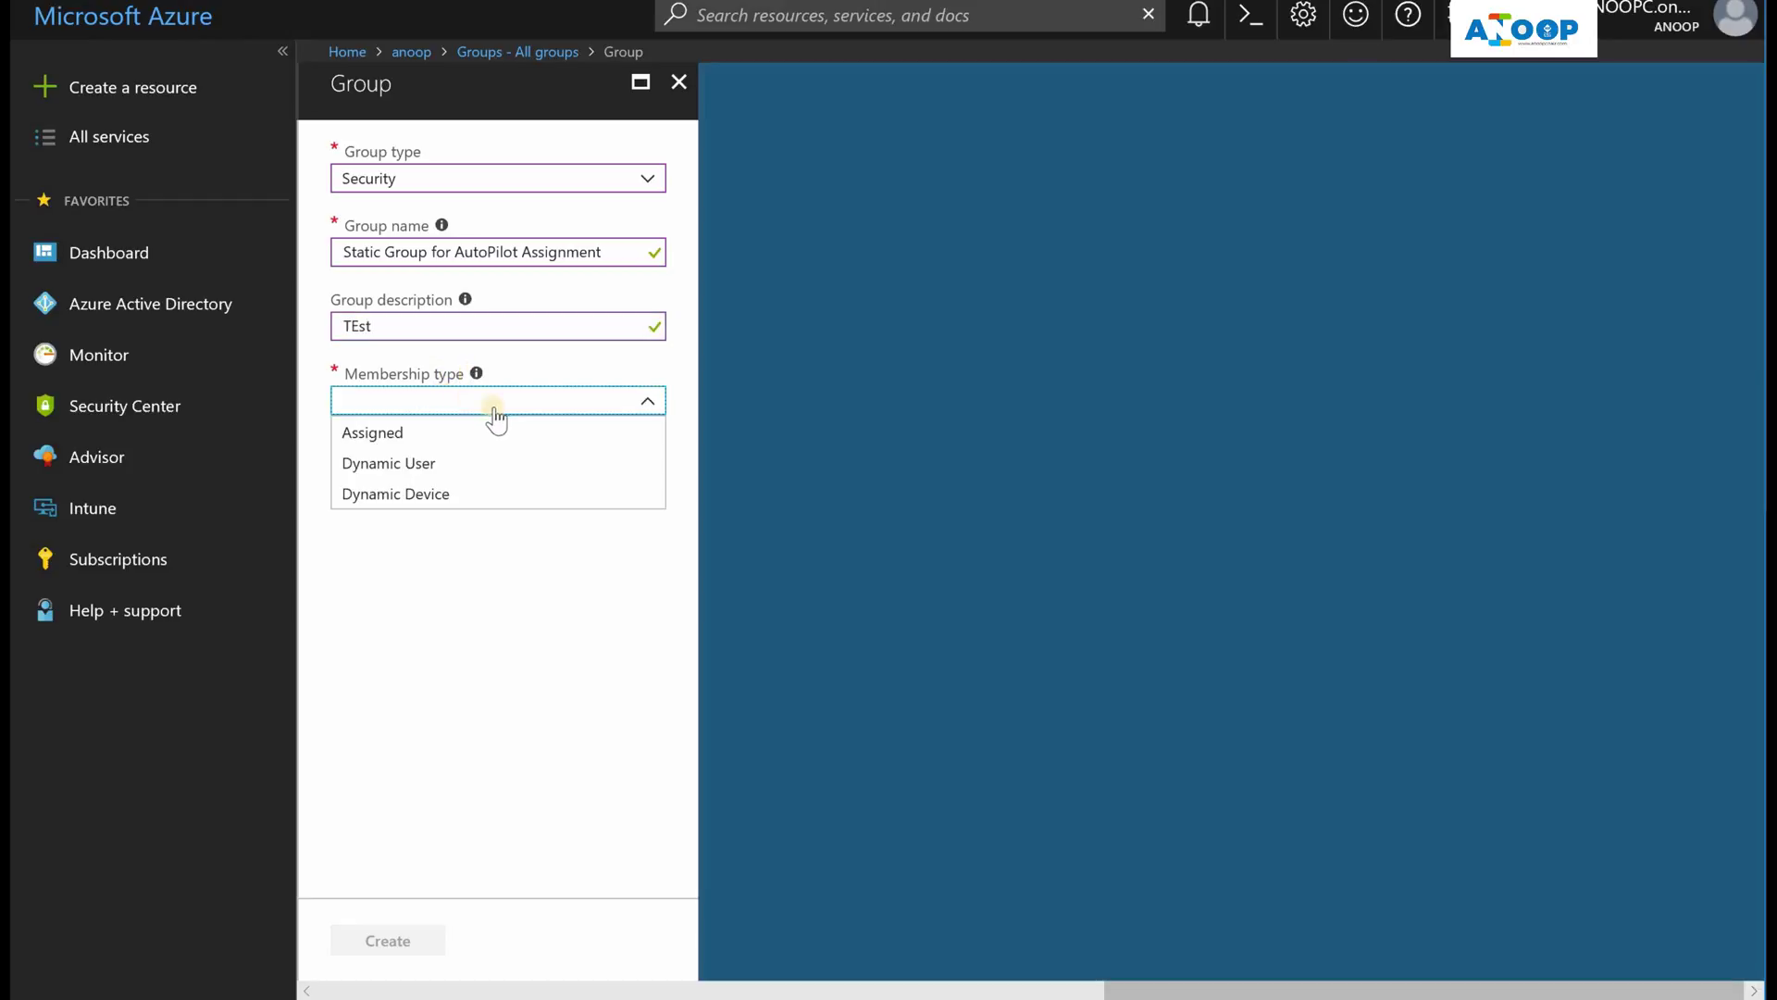
left_click(431, 435)
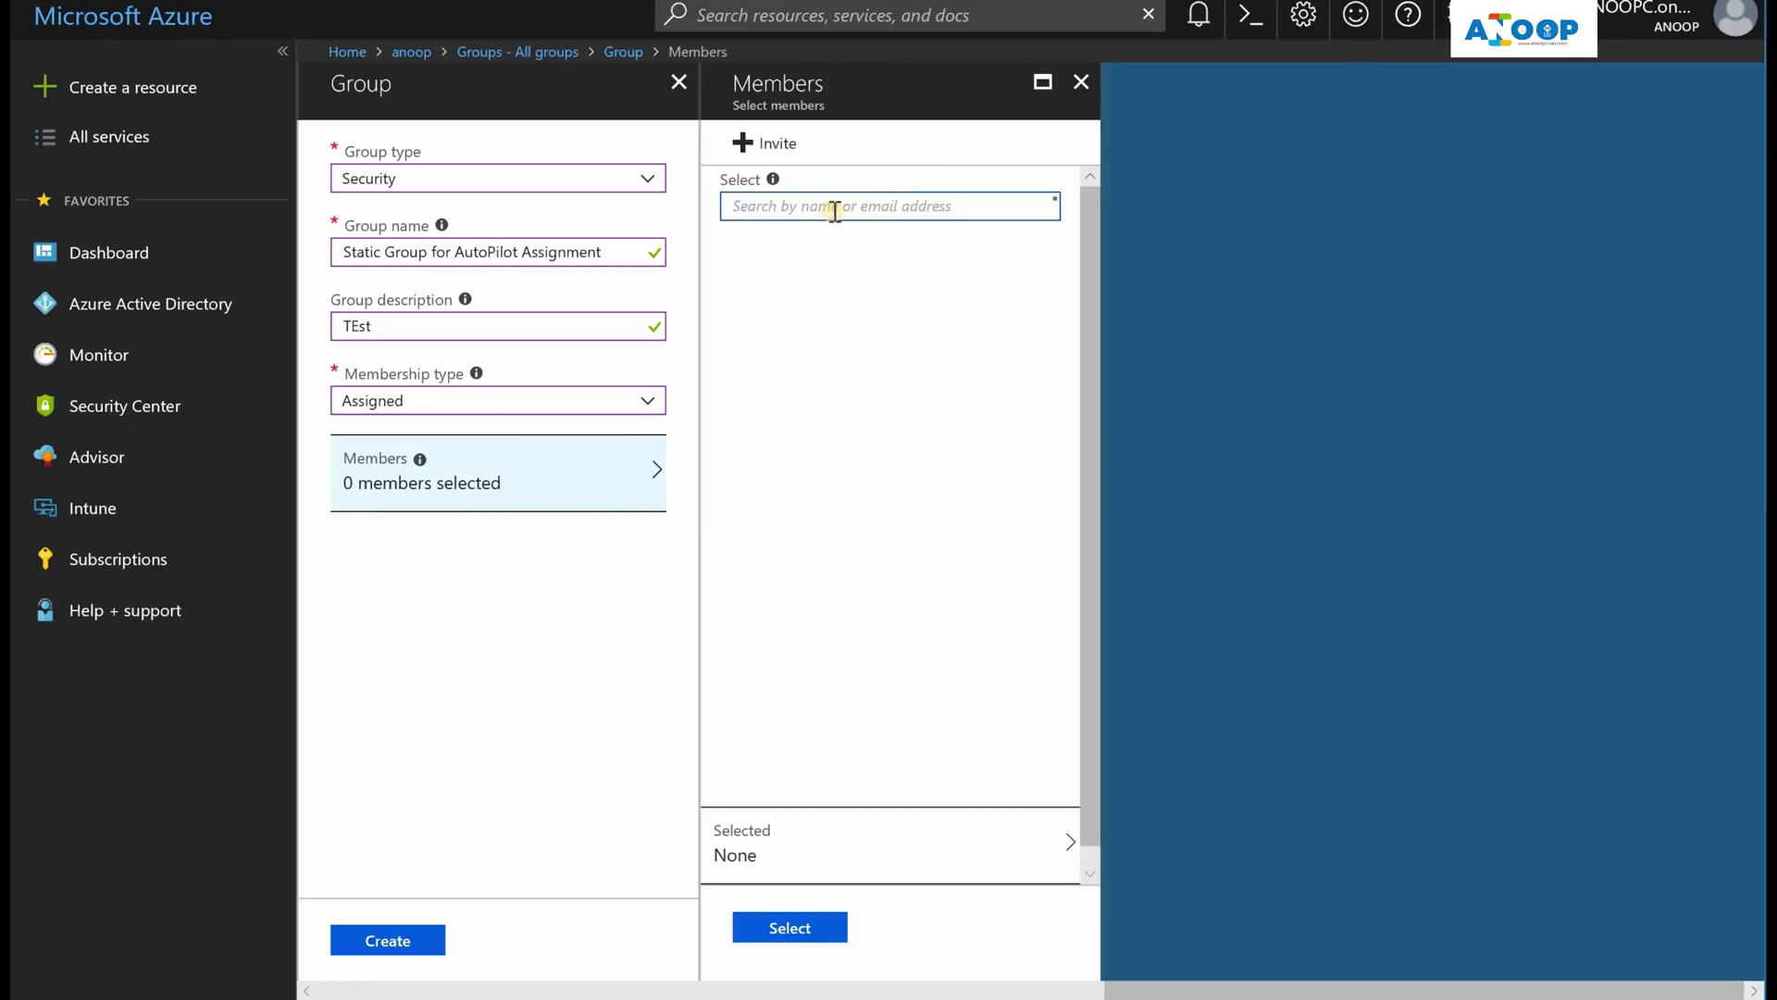
Add the device ending in -16 as the group's member and create the group.
type("-16")
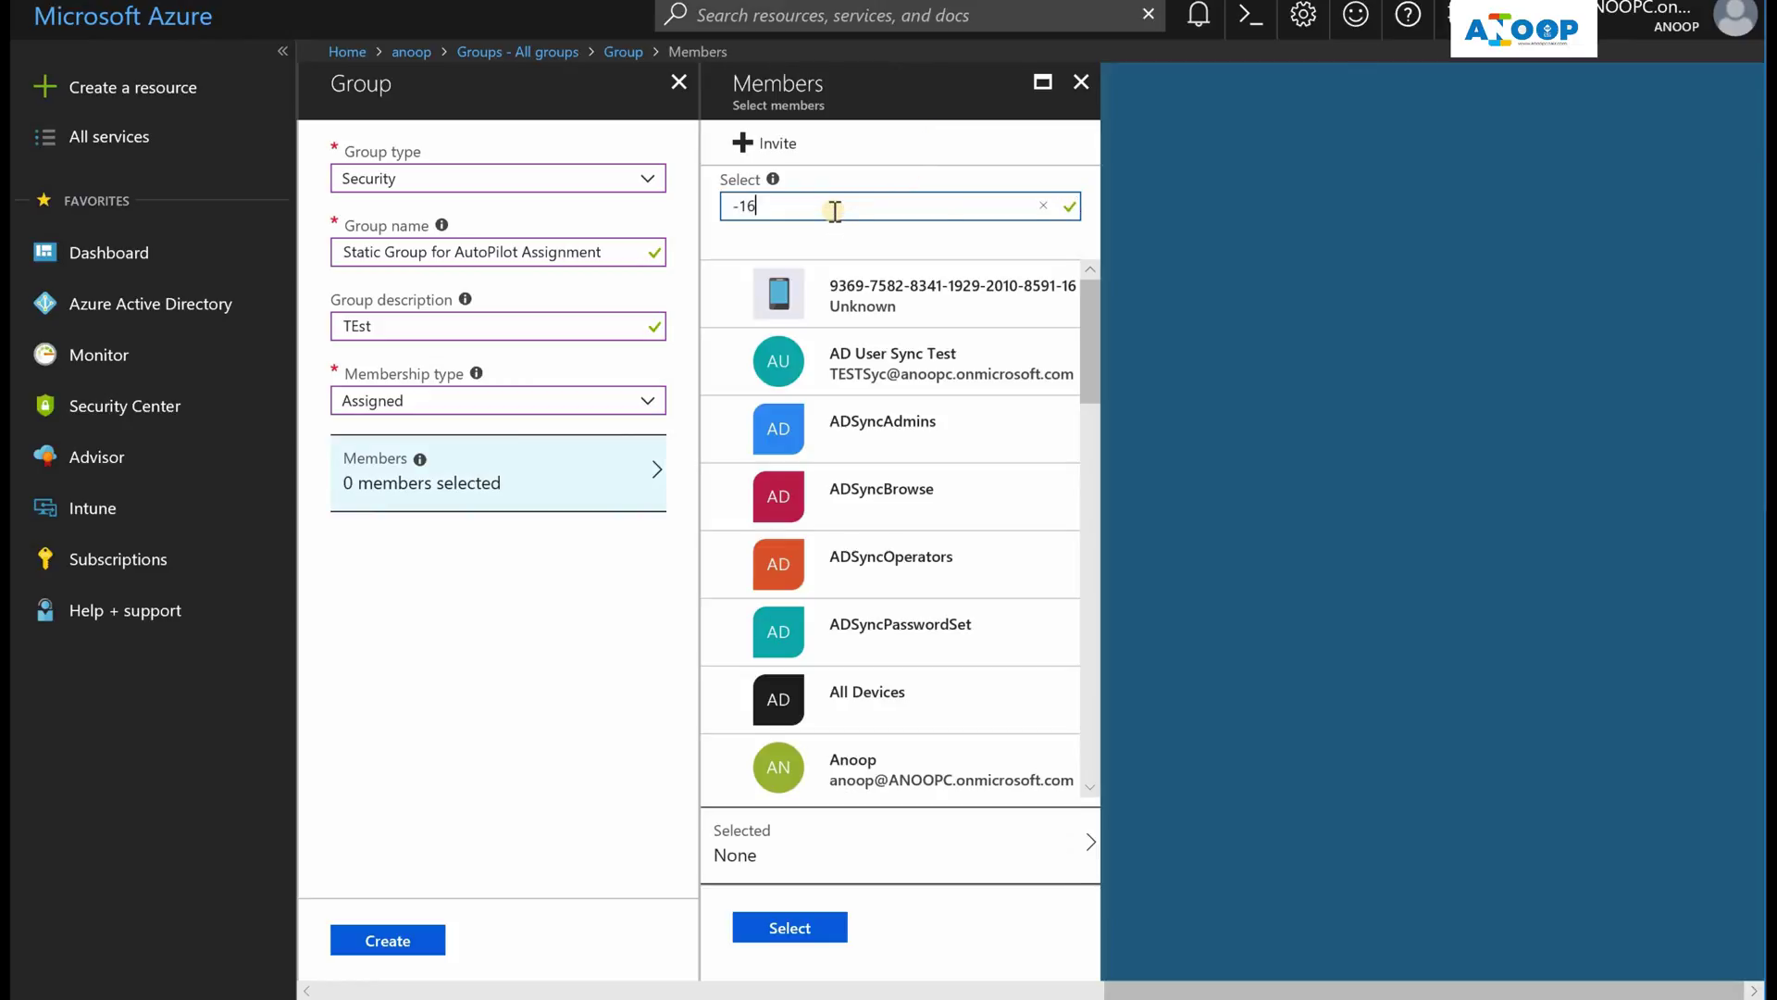
key("BackSpace")
key("BackSpace")
key("BackSpace")
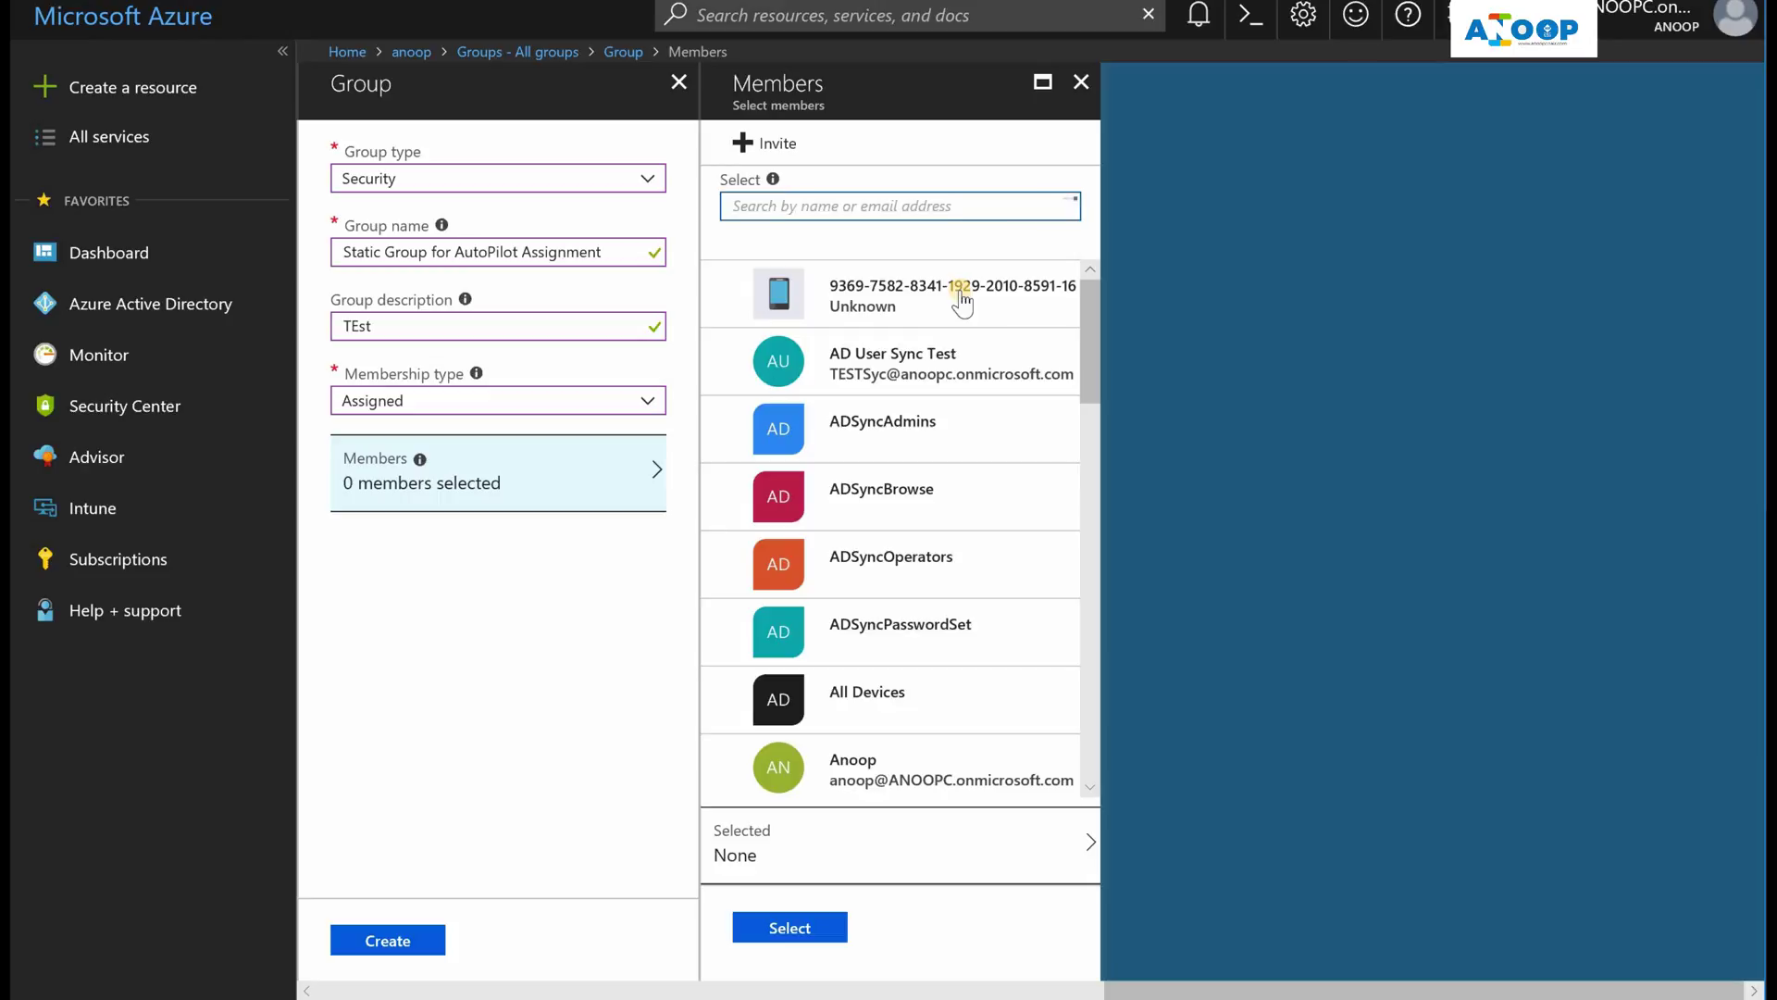
left_click(894, 304)
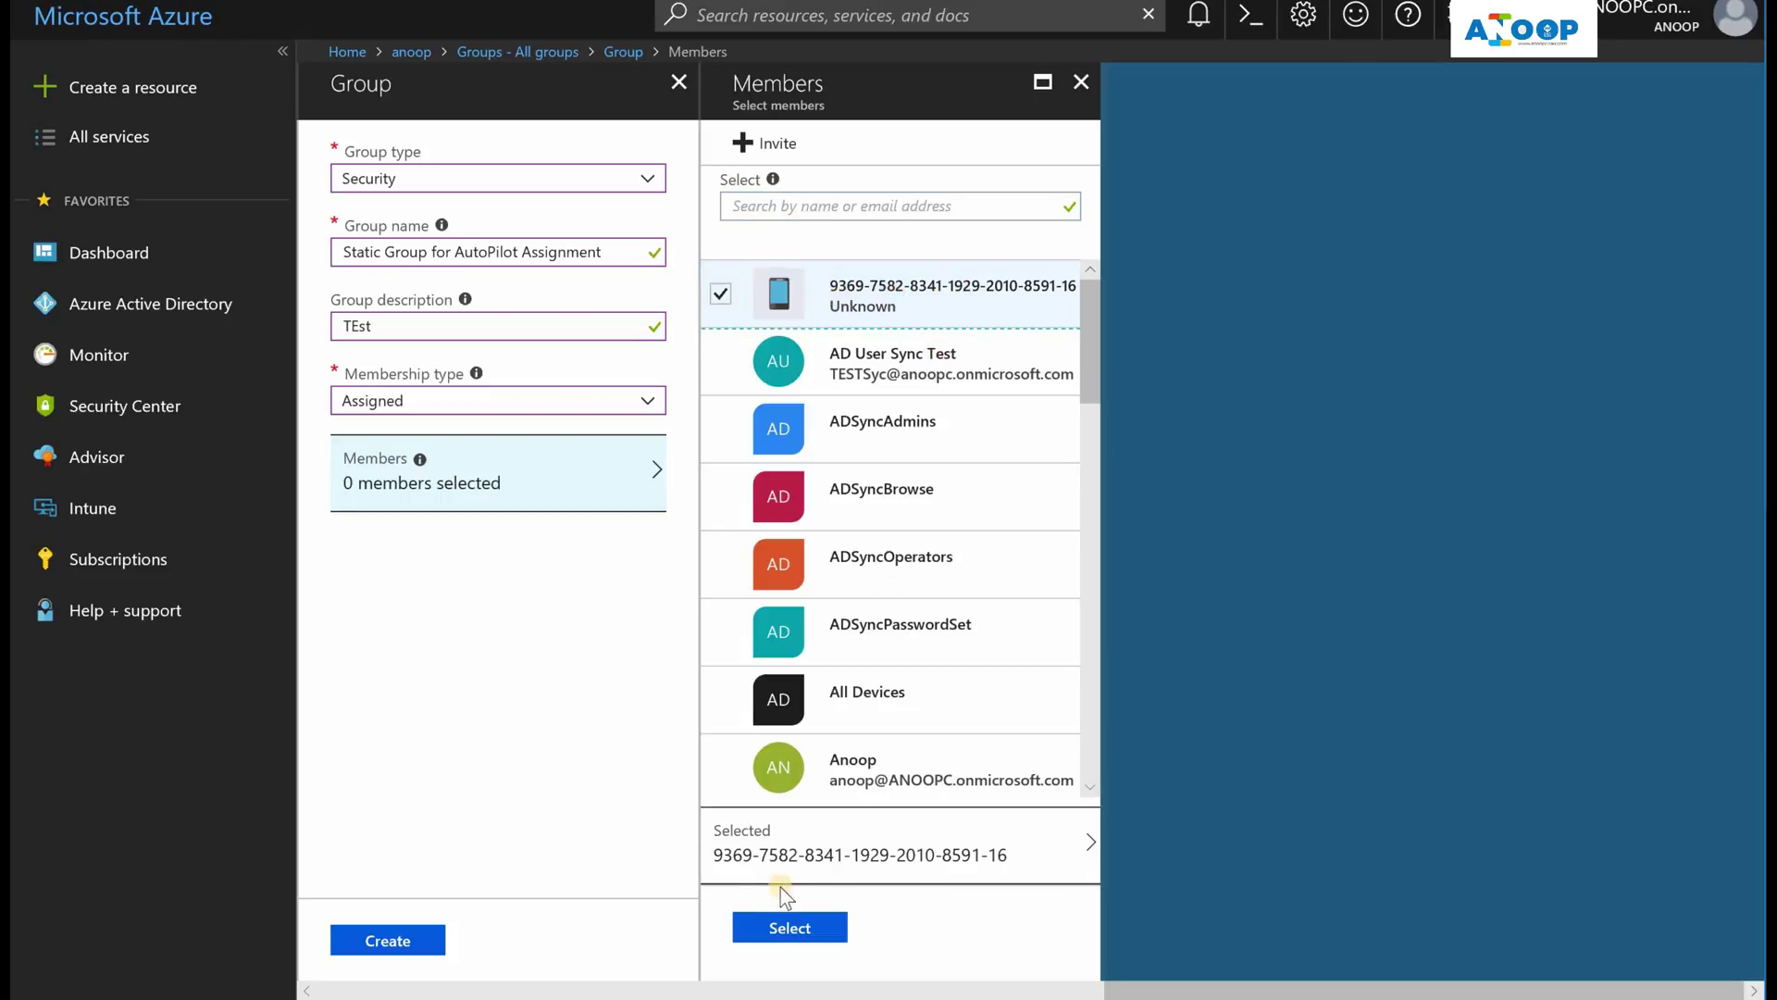
left_click(787, 925)
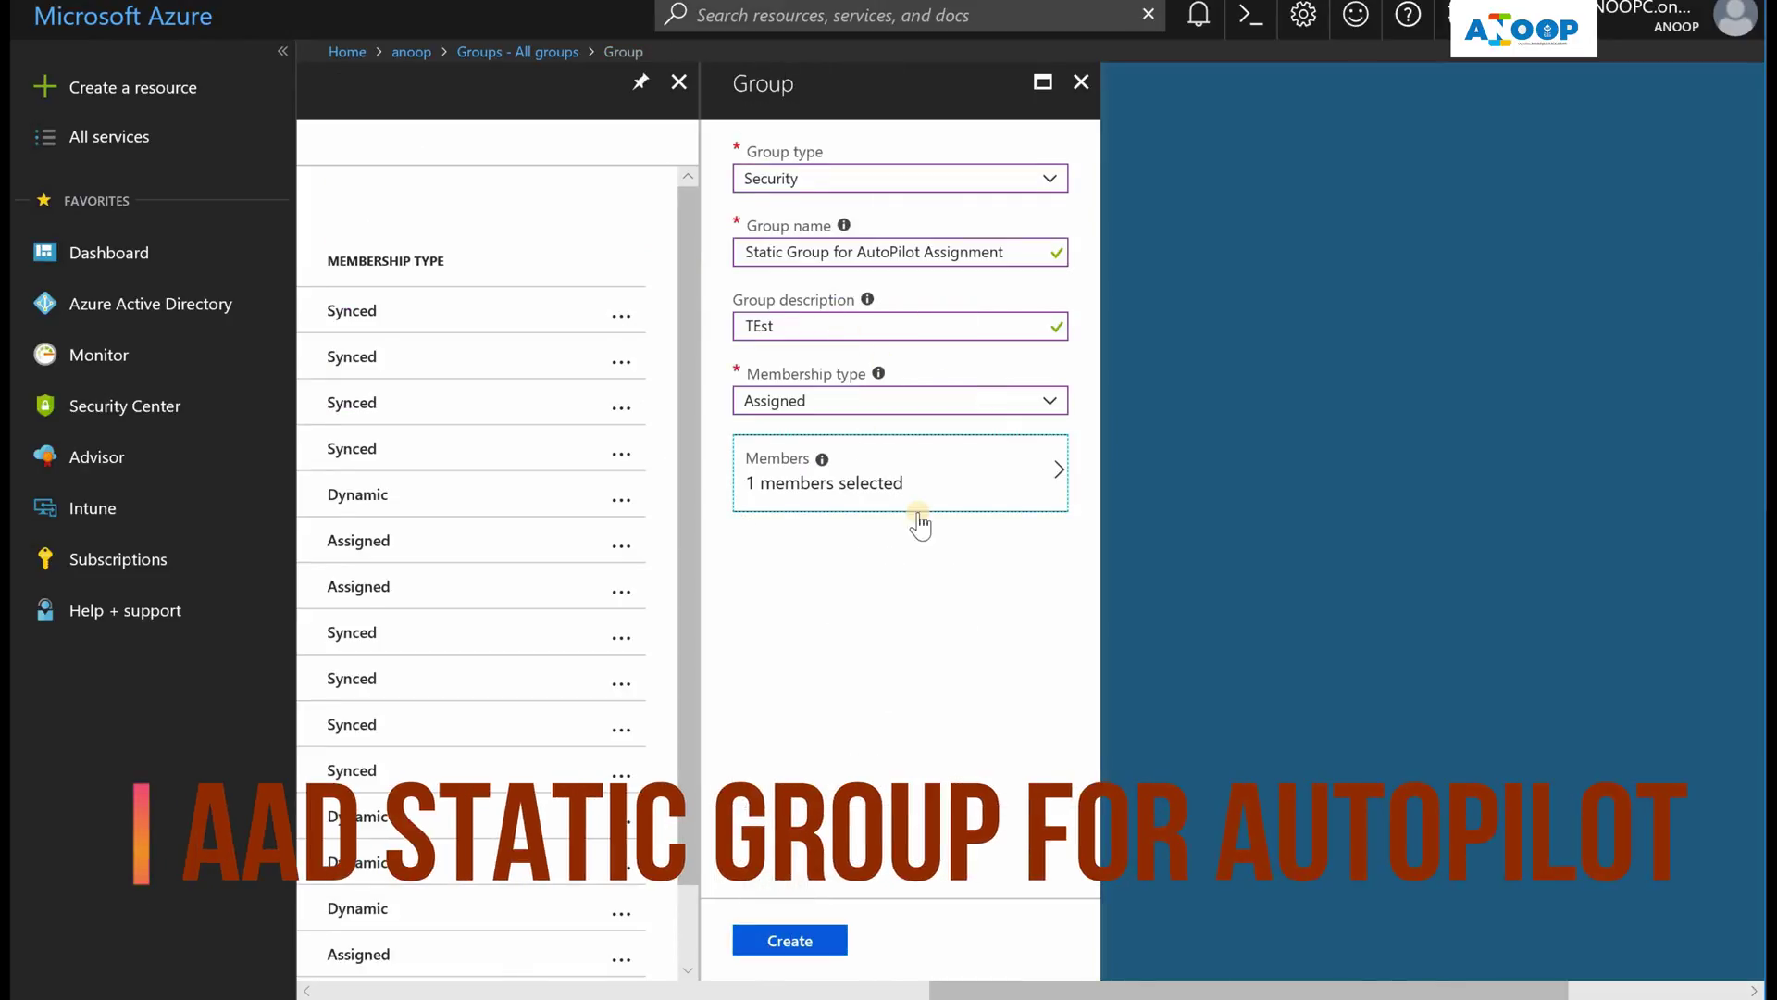
left_click(816, 944)
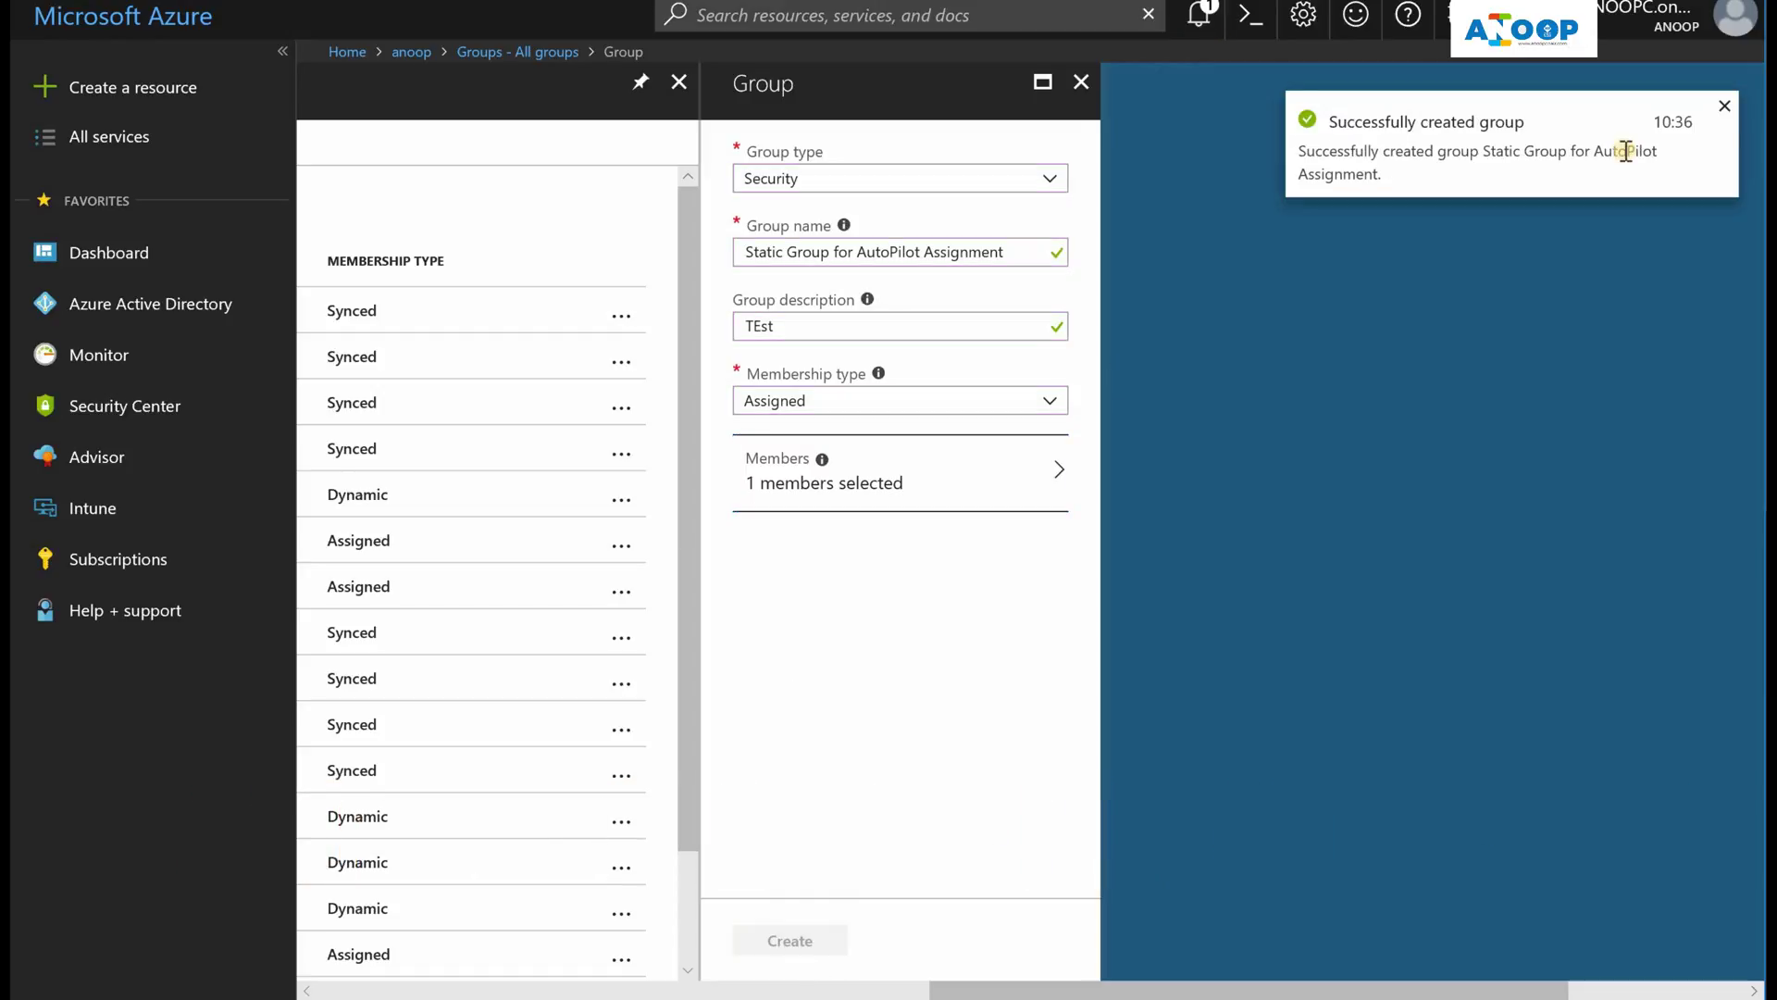
Dismiss the notification, close the group details and confirm the new group appears in All groups.
left_click(1723, 106)
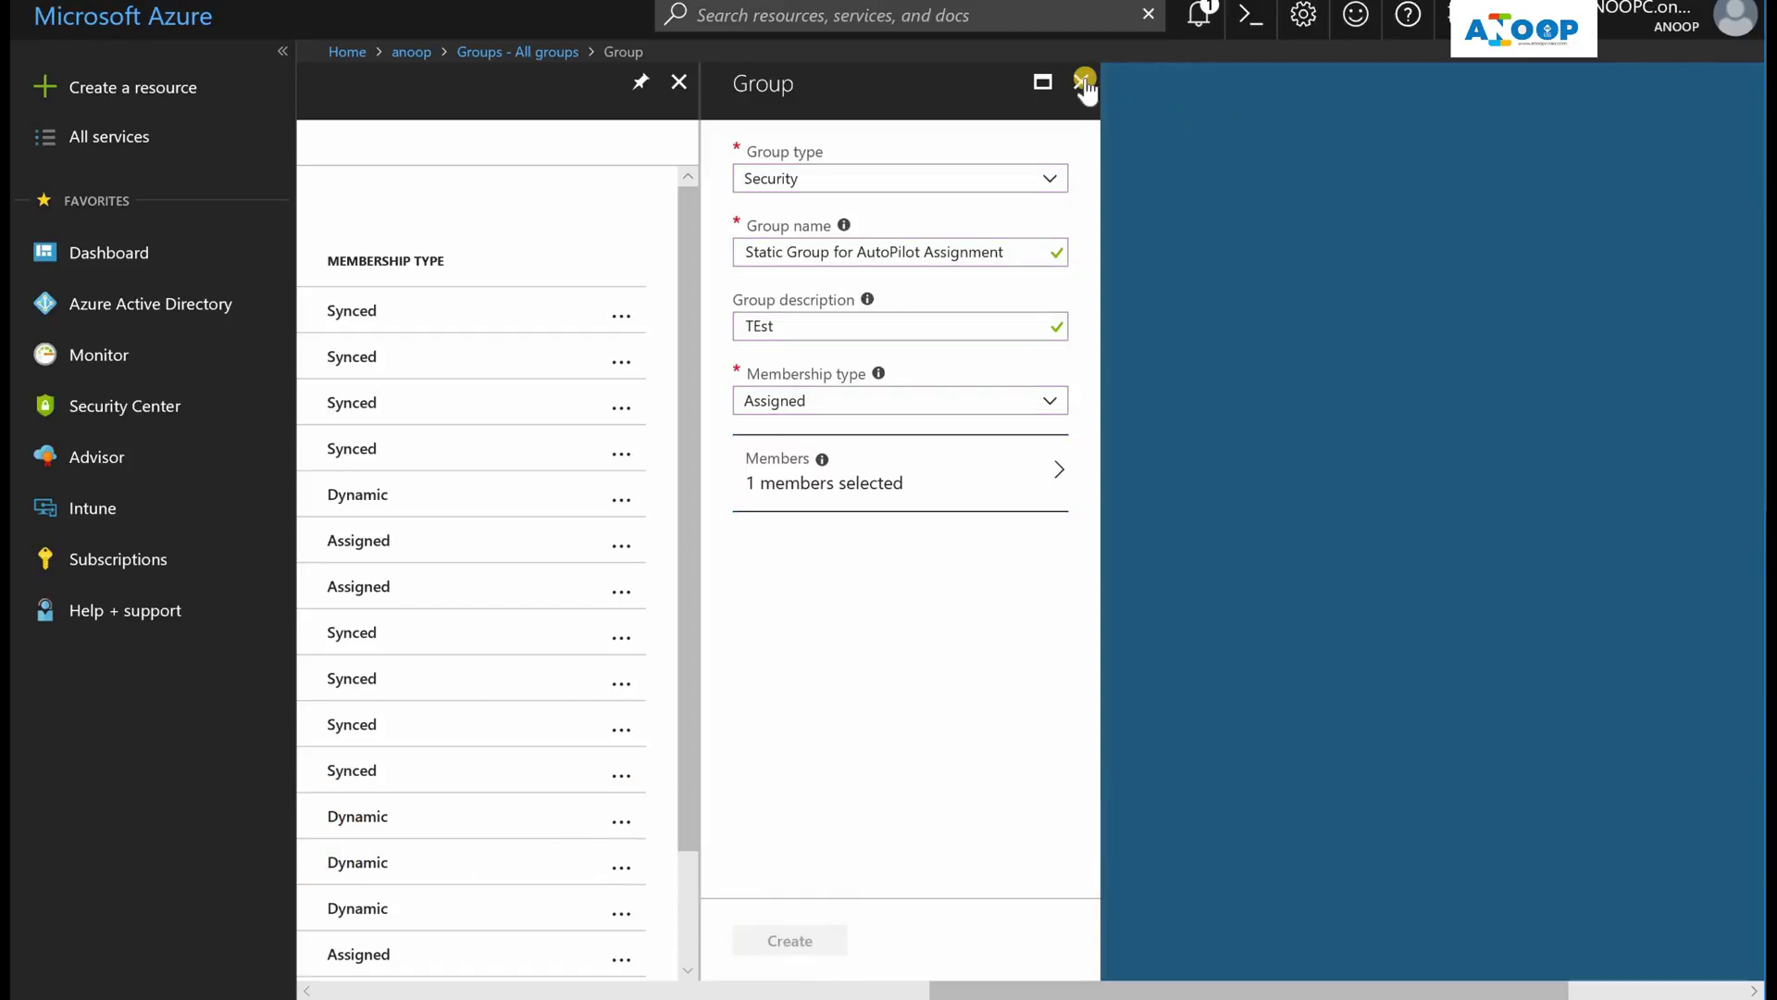
left_click(1080, 82)
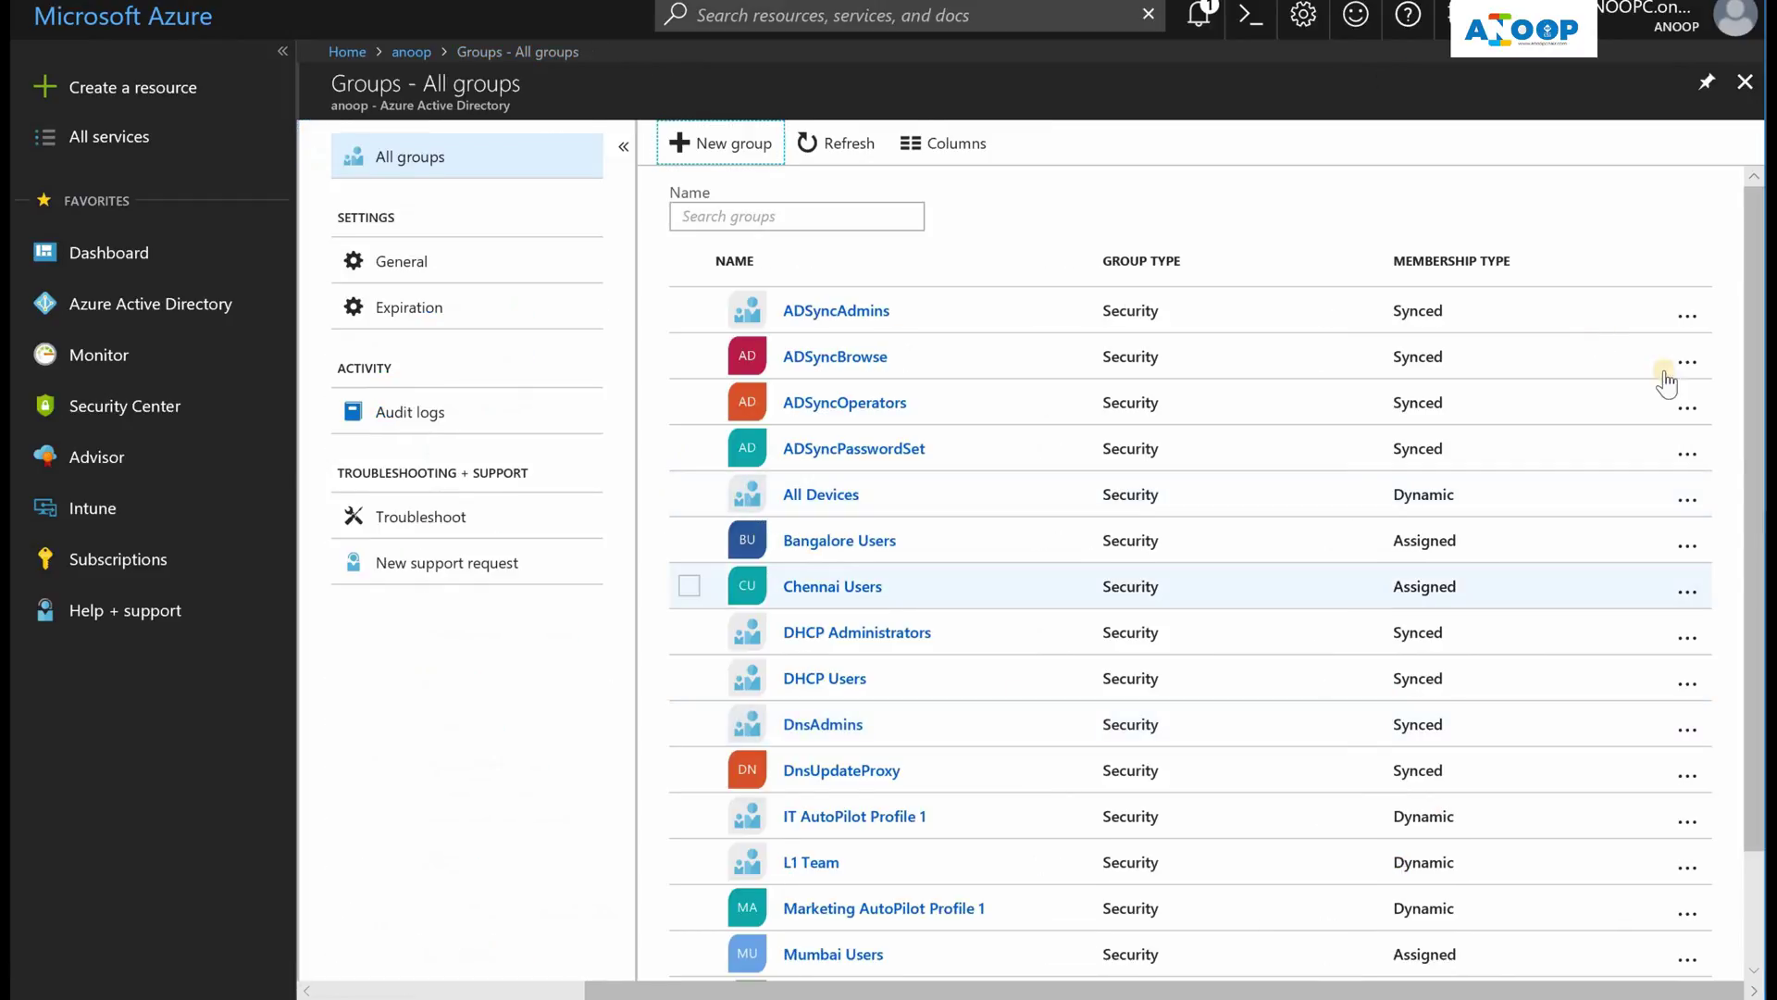
scroll(1749, 681, "down", 2)
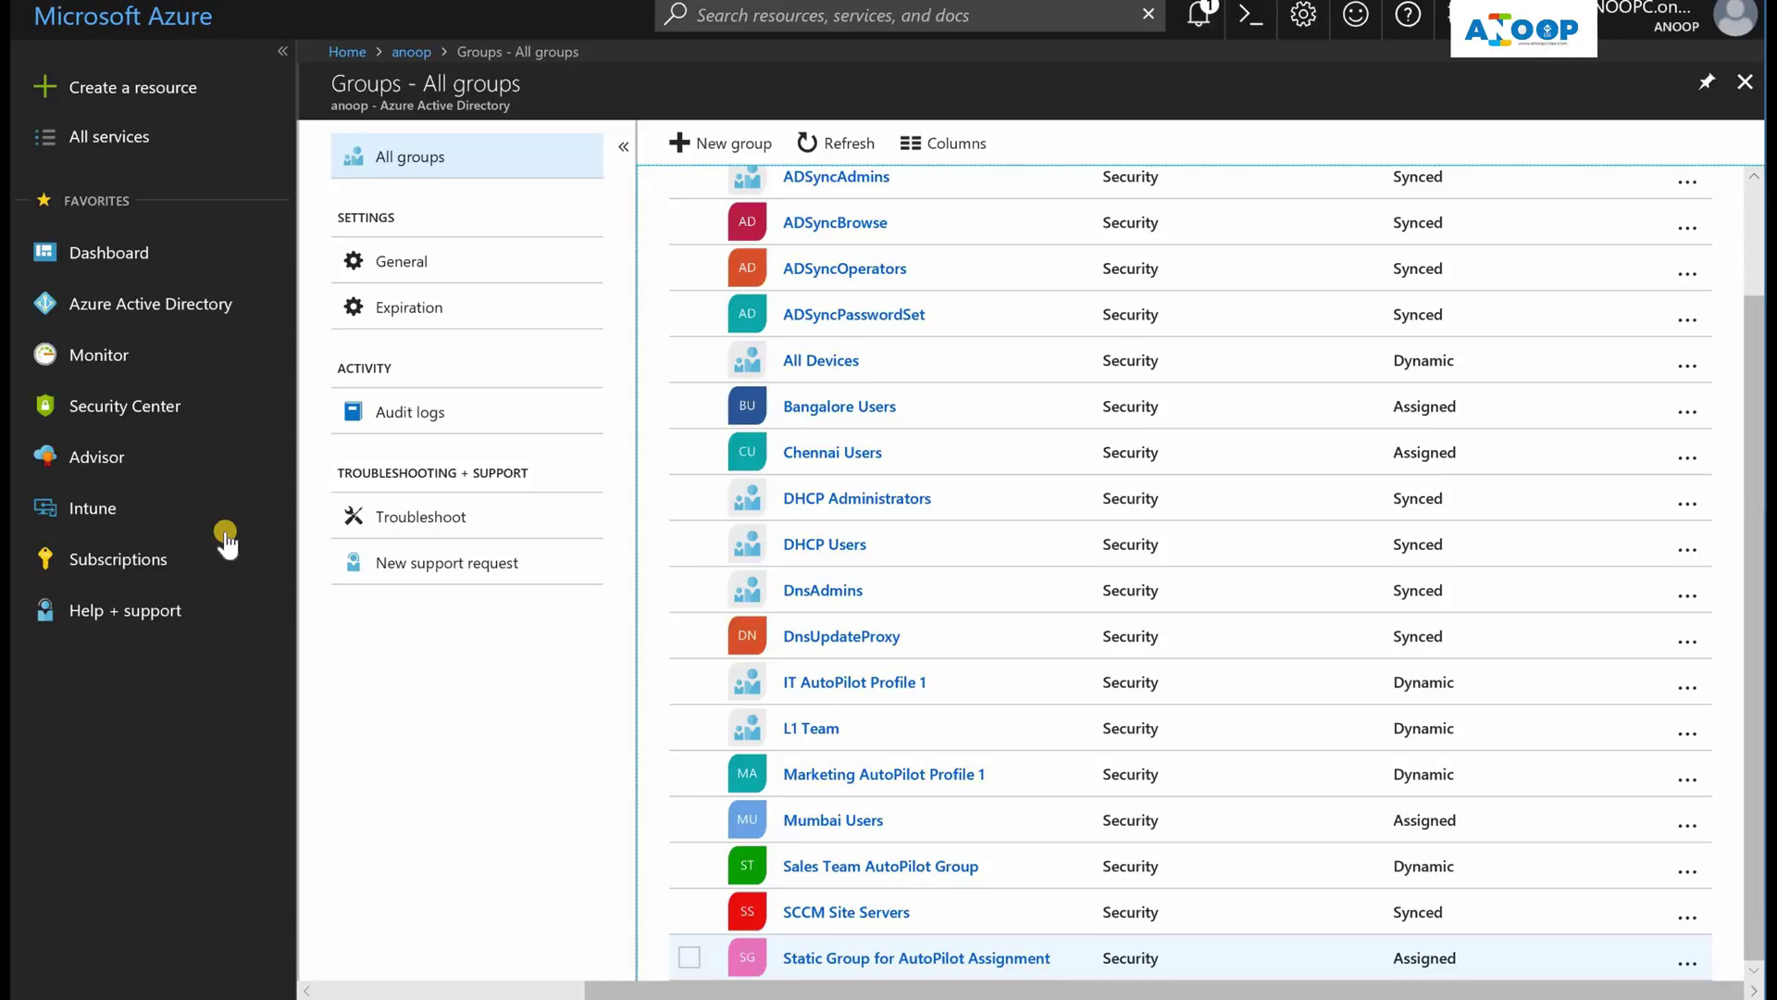
left_click(90, 509)
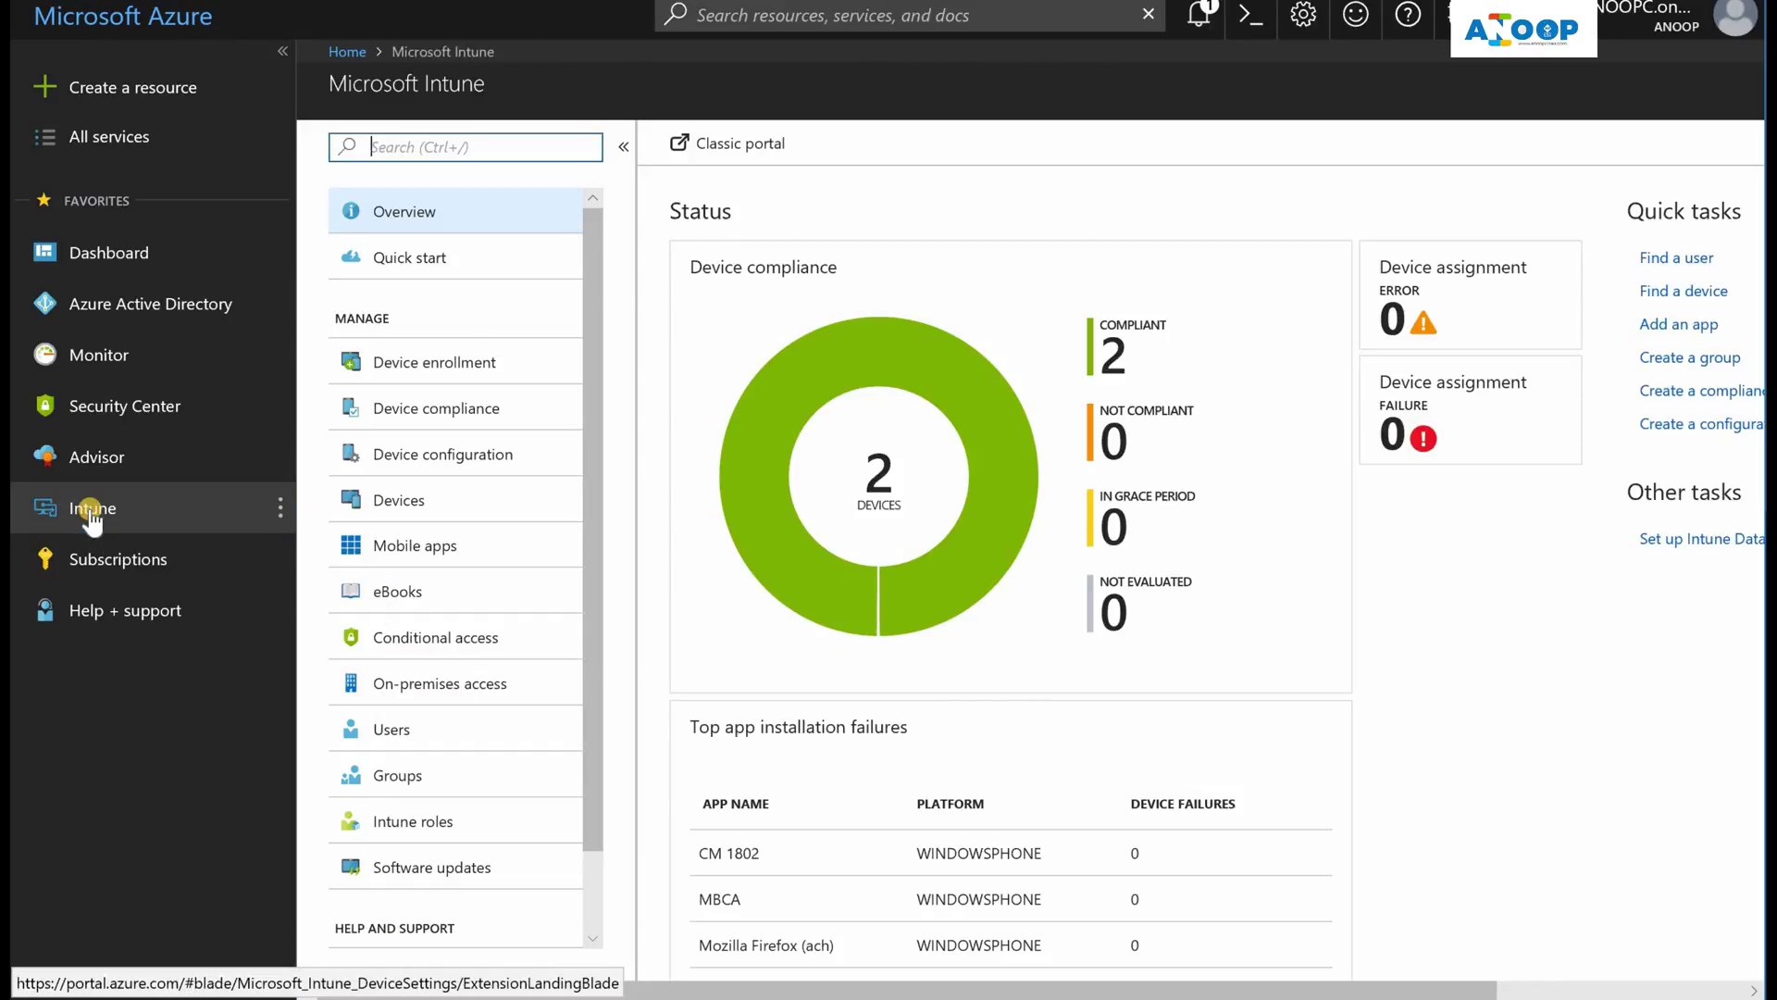
Open the Marketing Windows Autopilot deployment profile's Assignments page via Windows enrollment > Deployment Profiles.
left_click(435, 364)
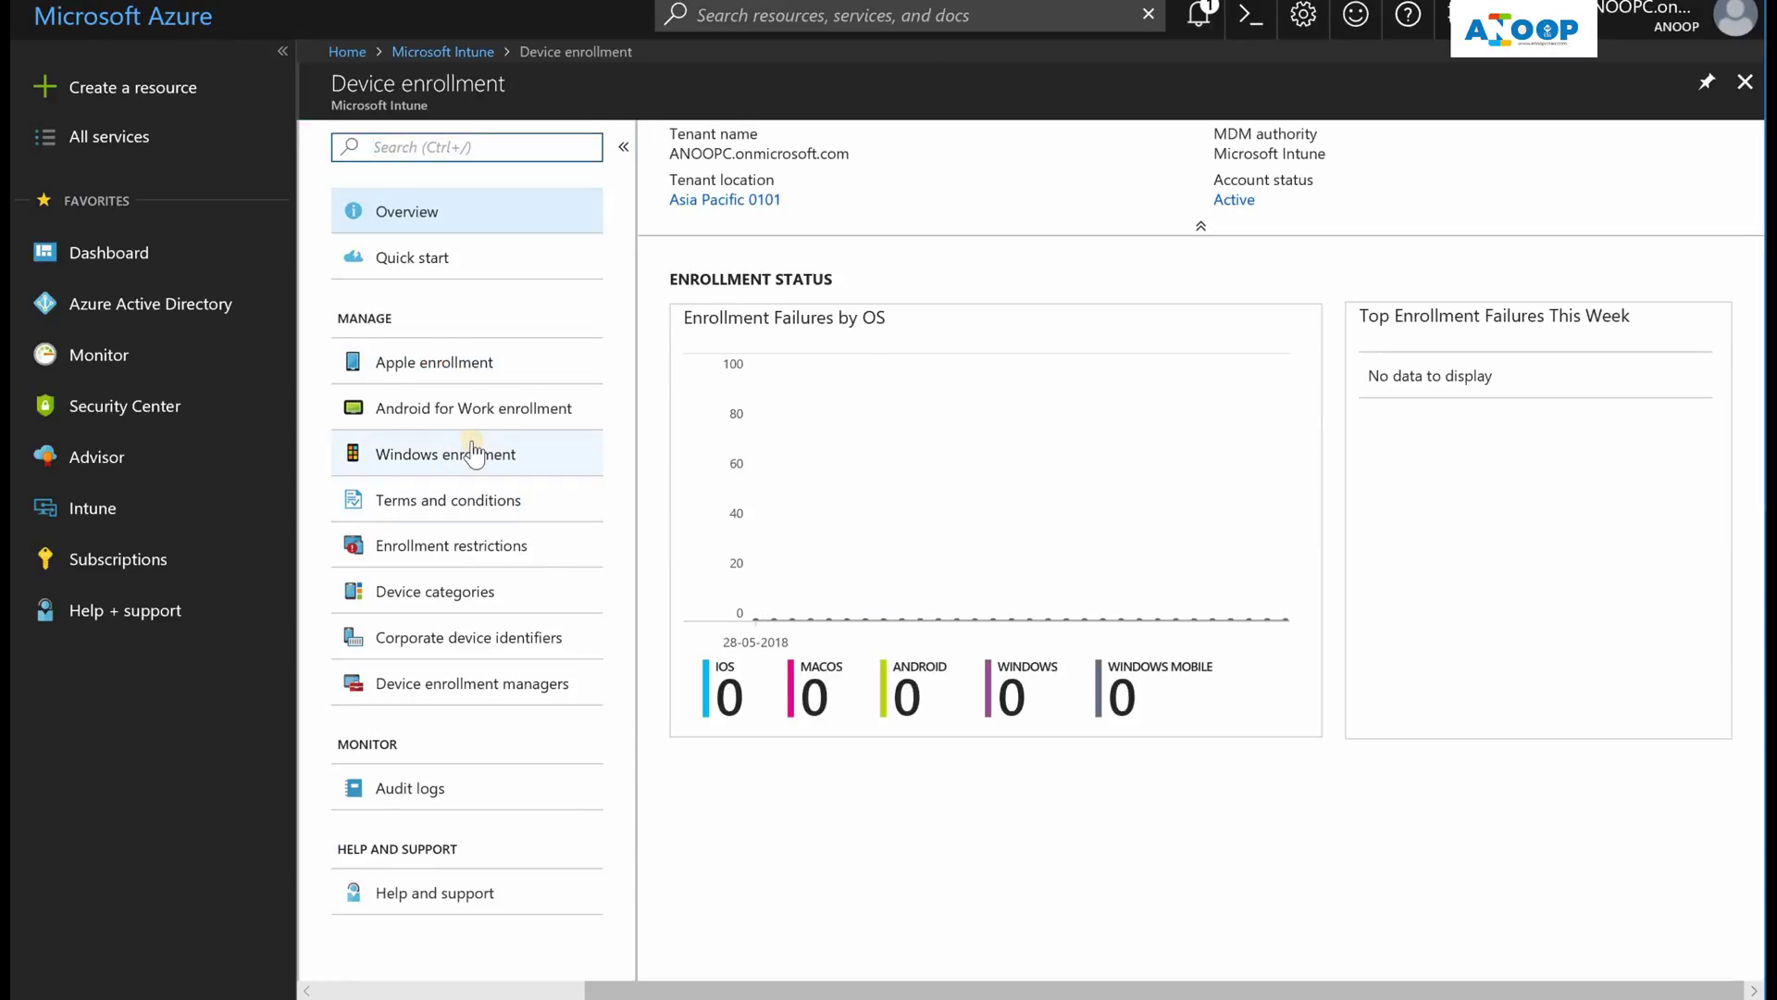
left_click(469, 453)
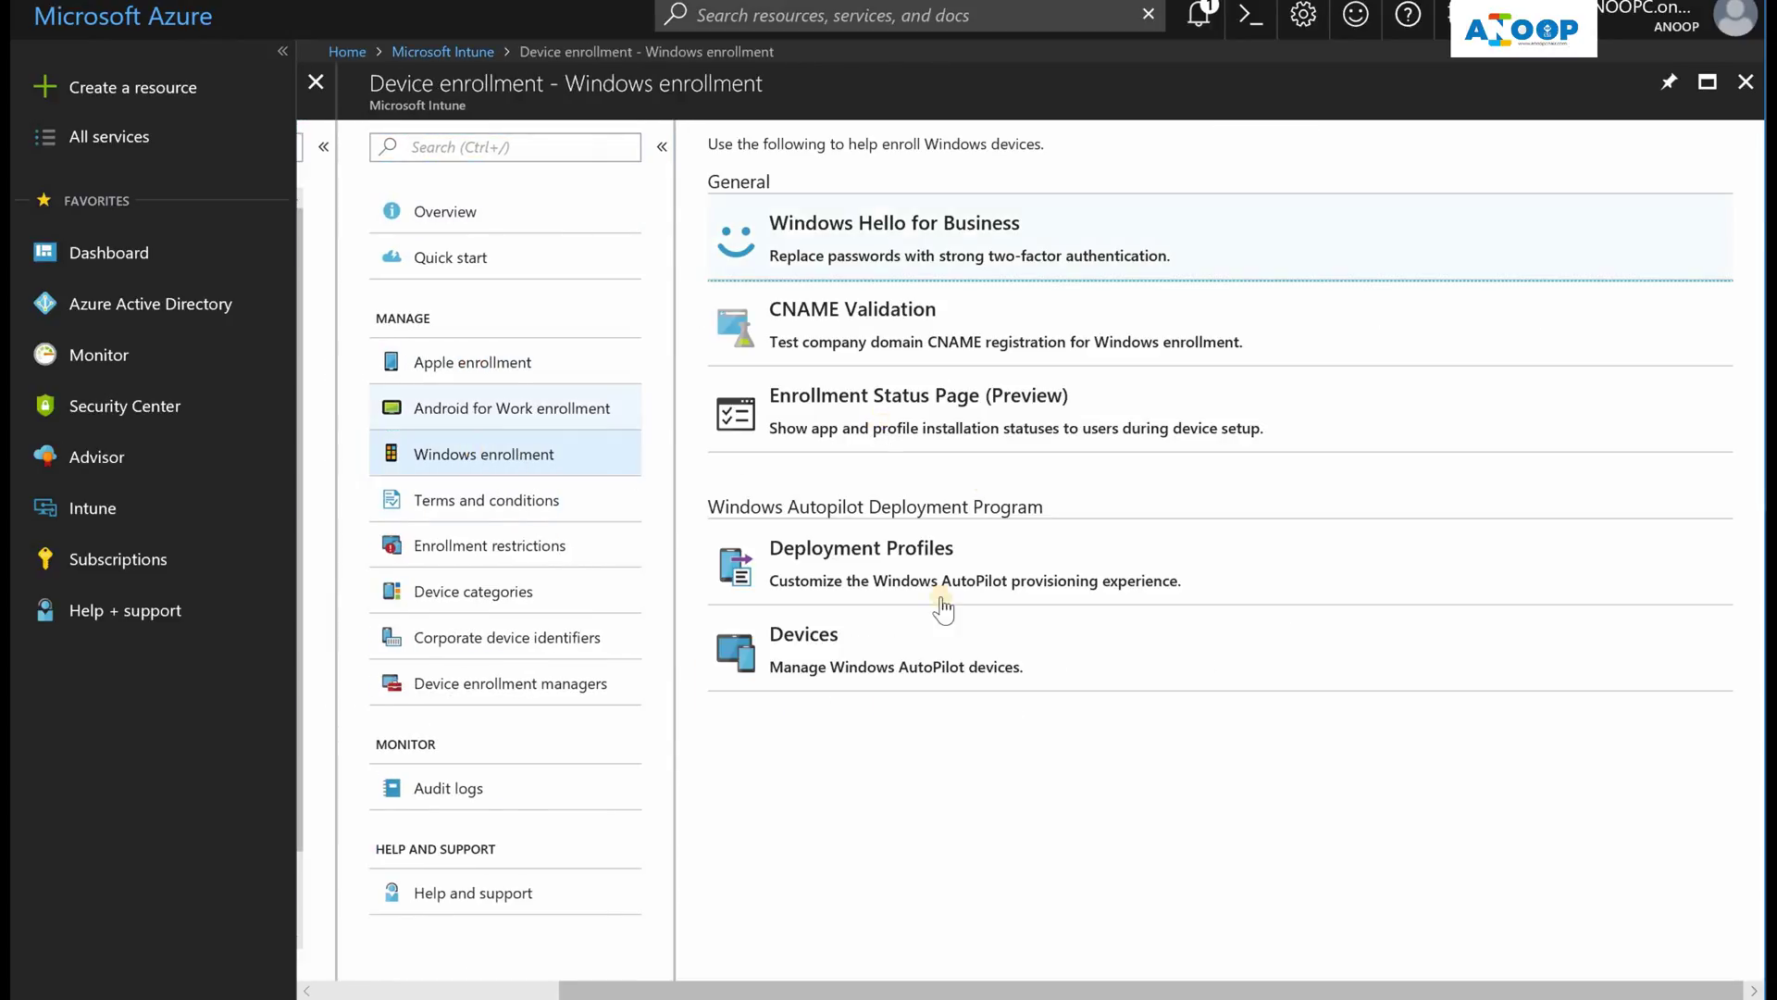
left_click(879, 581)
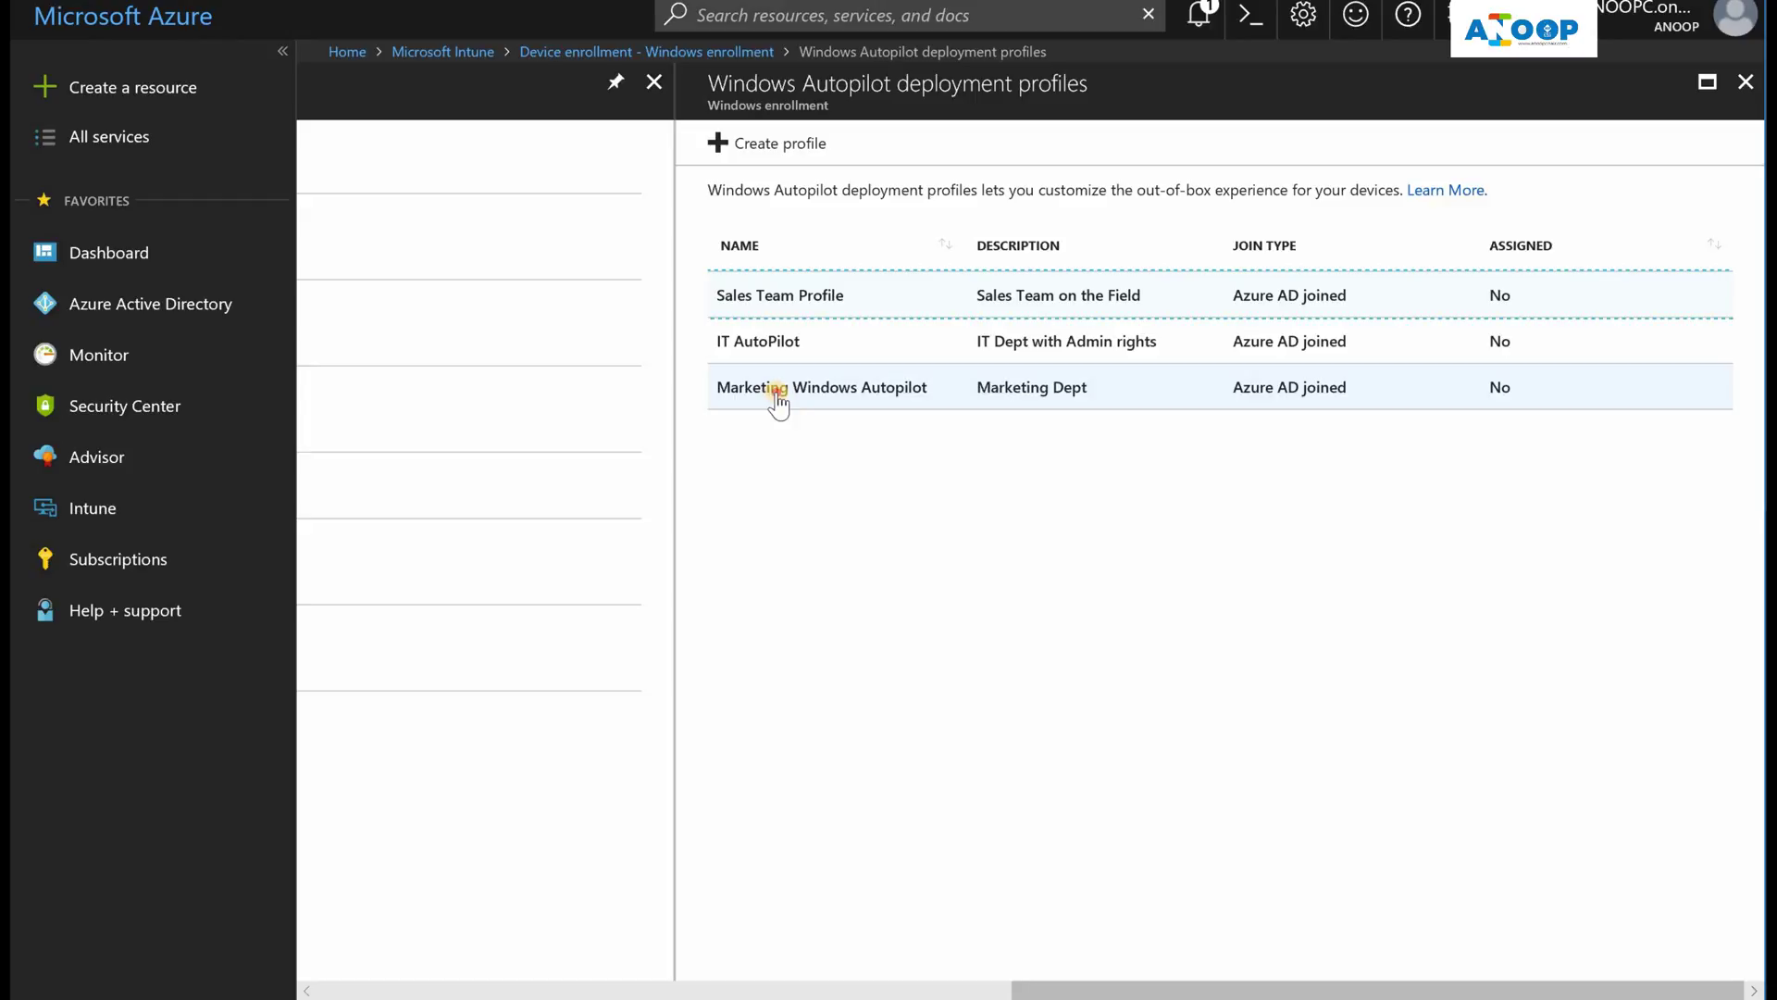
left_click(777, 392)
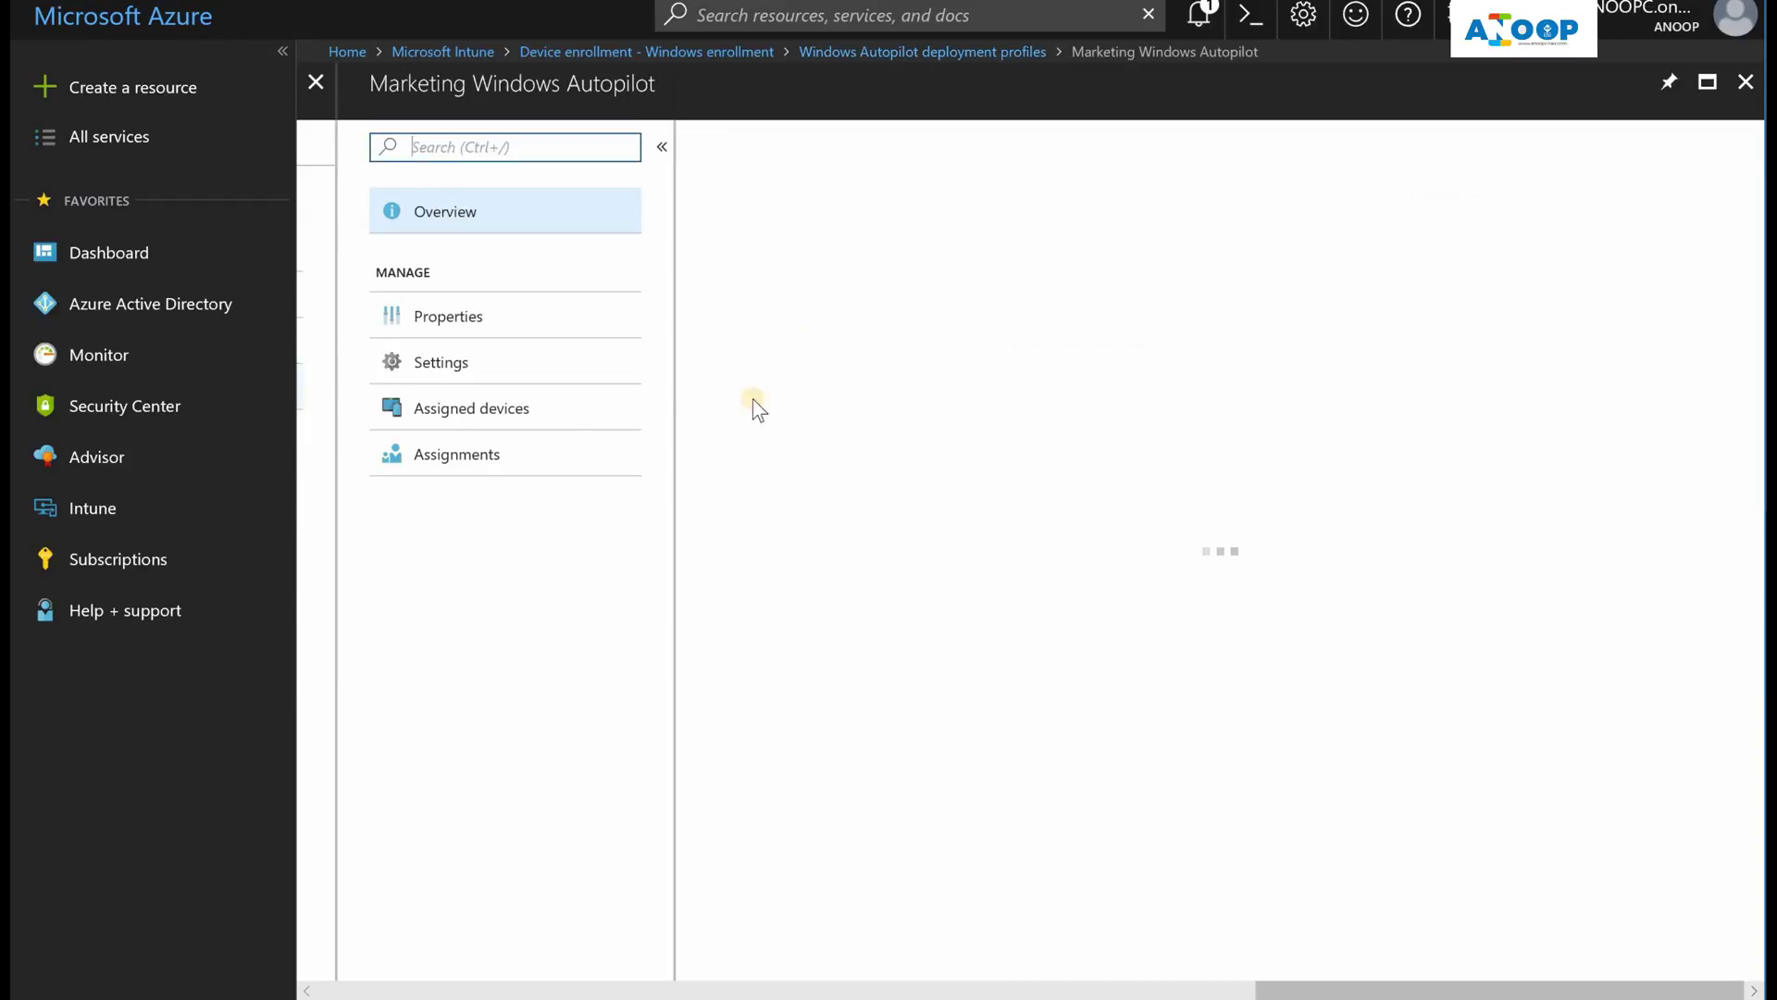
left_click(520, 455)
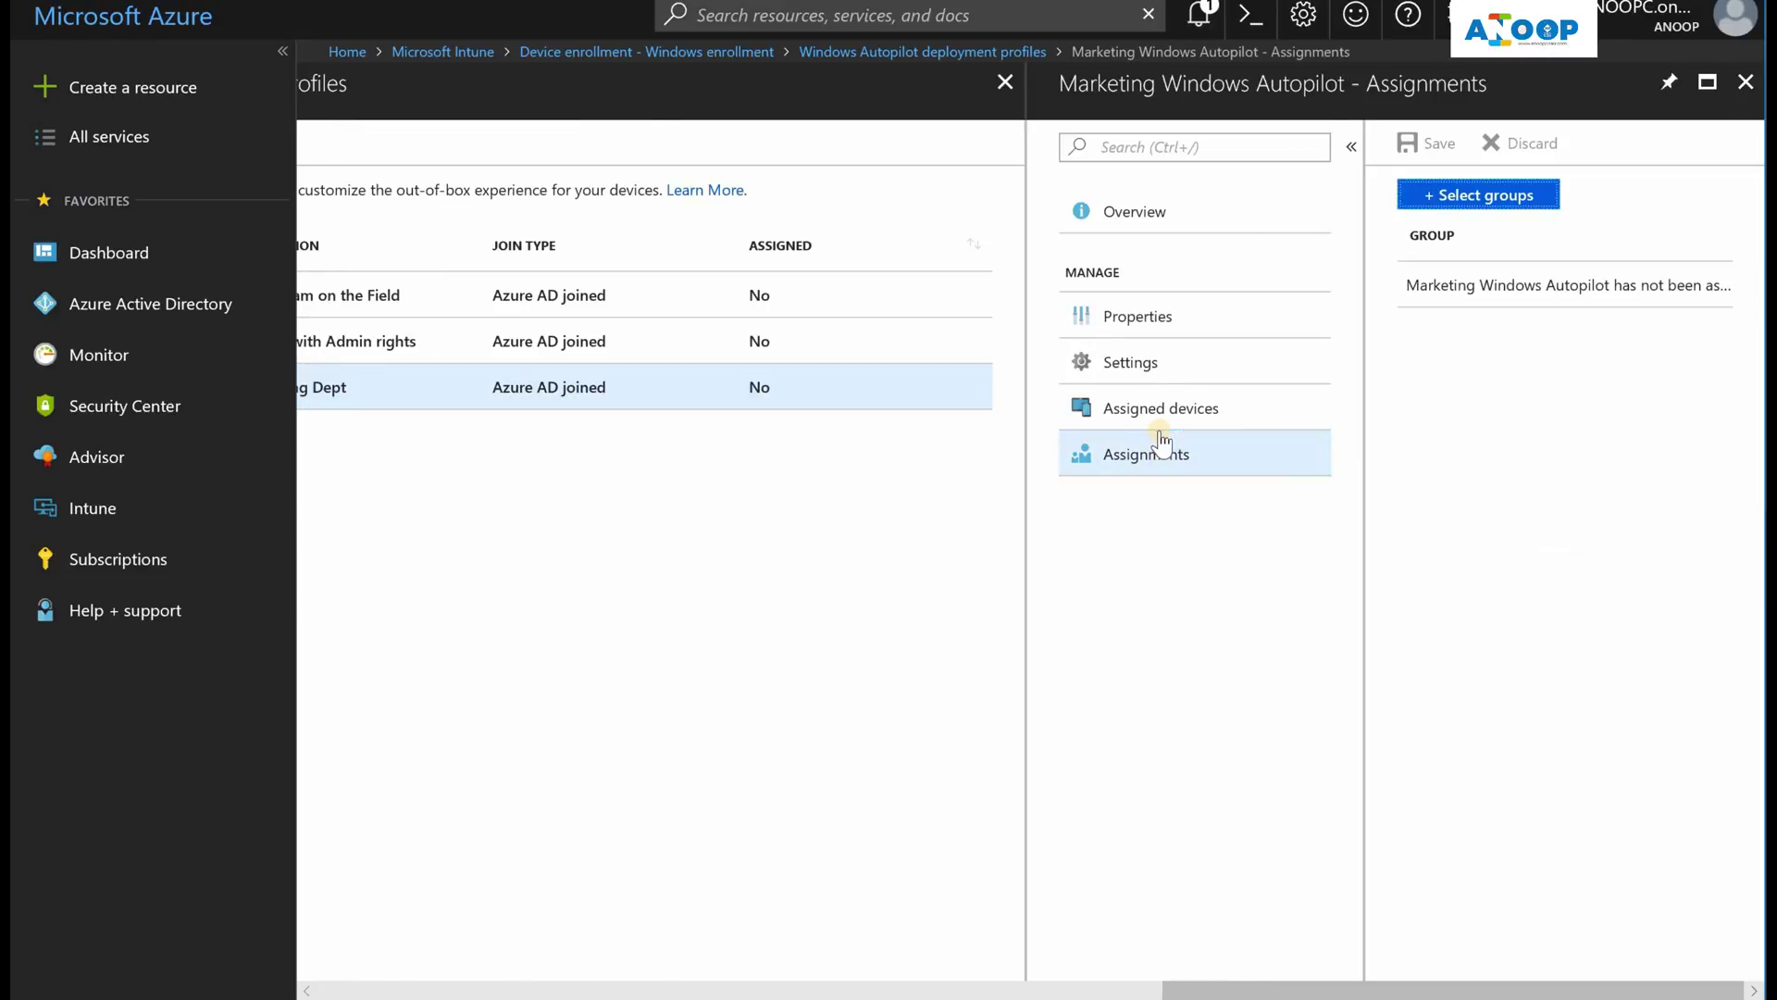
Assign 'Static Group for AutoPilot Assignment' to the Marketing profile, save, and close the Assignments blade.
left_click(1457, 197)
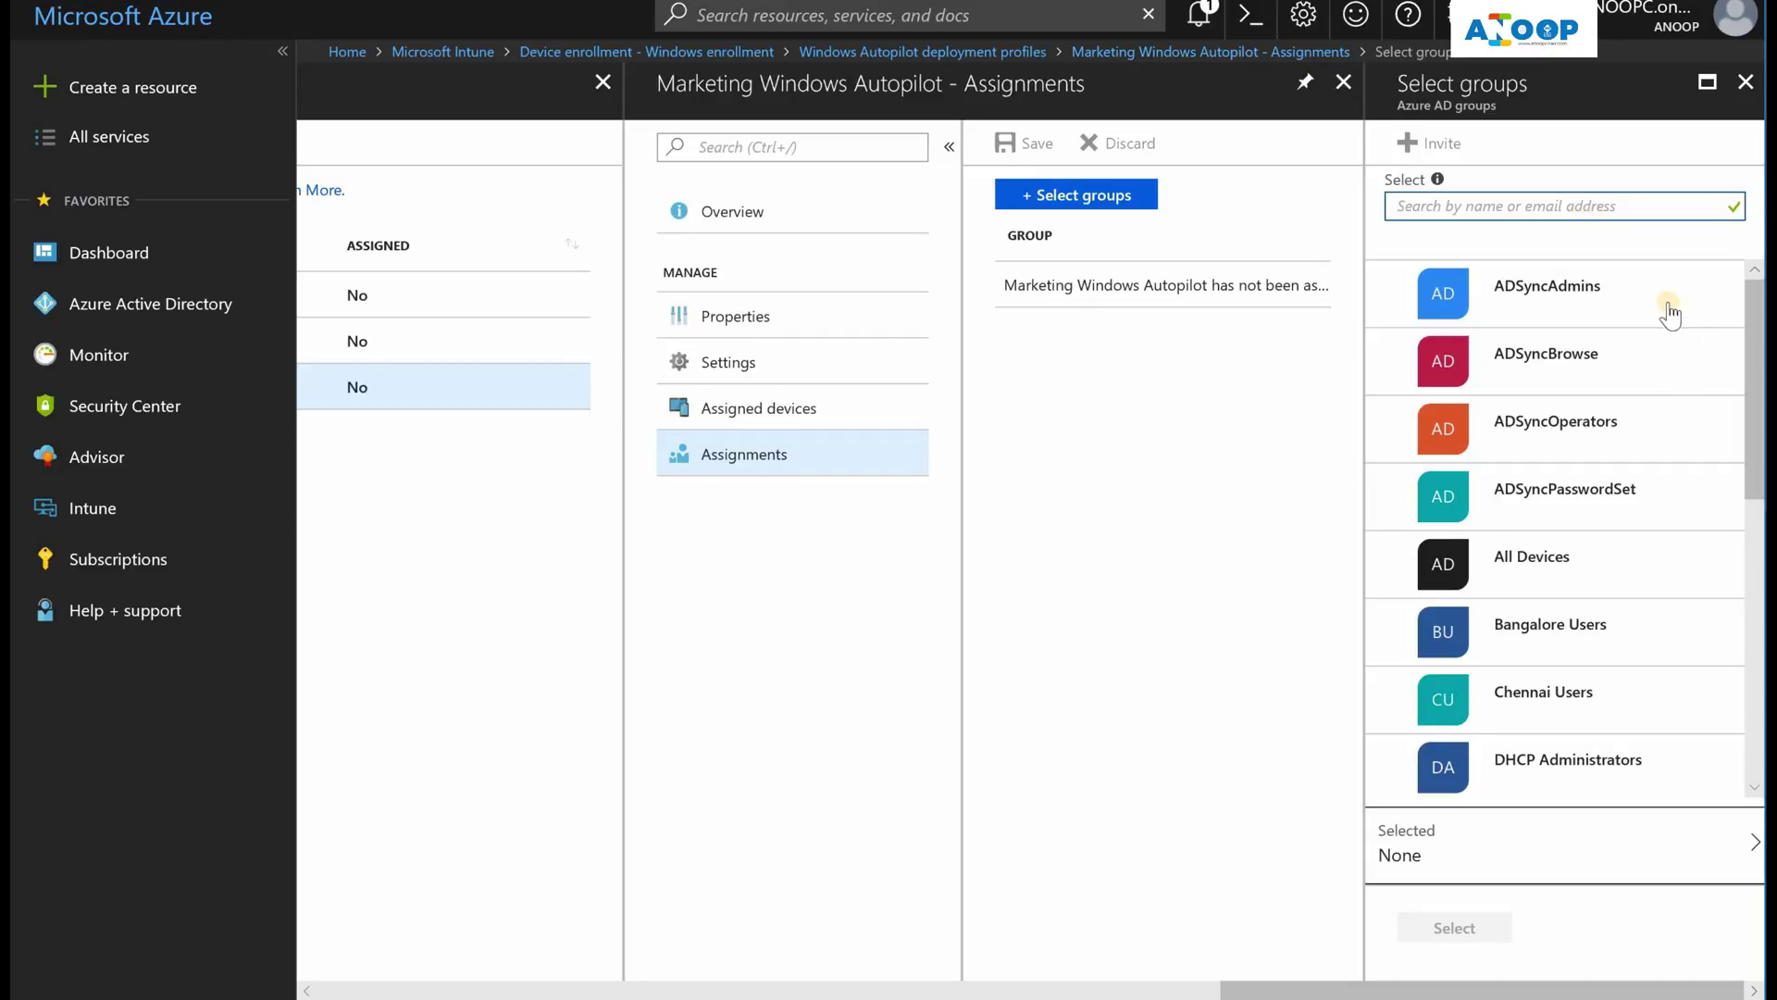
type("static")
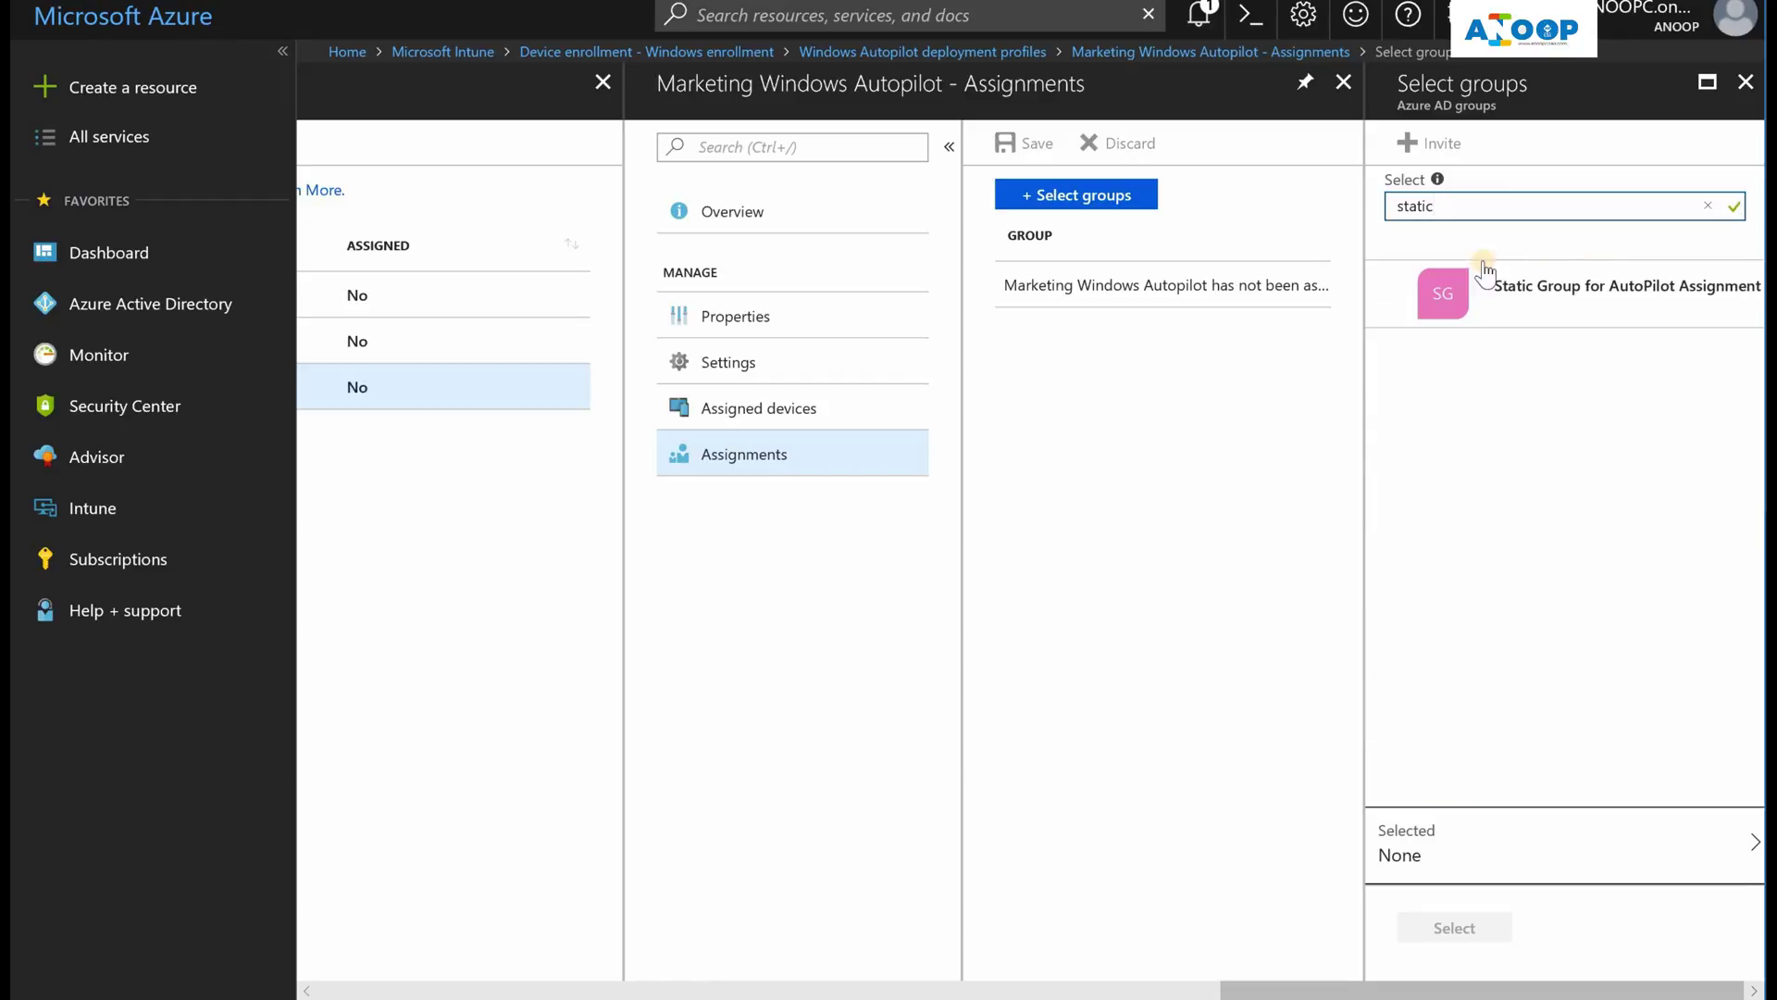
left_click(1385, 293)
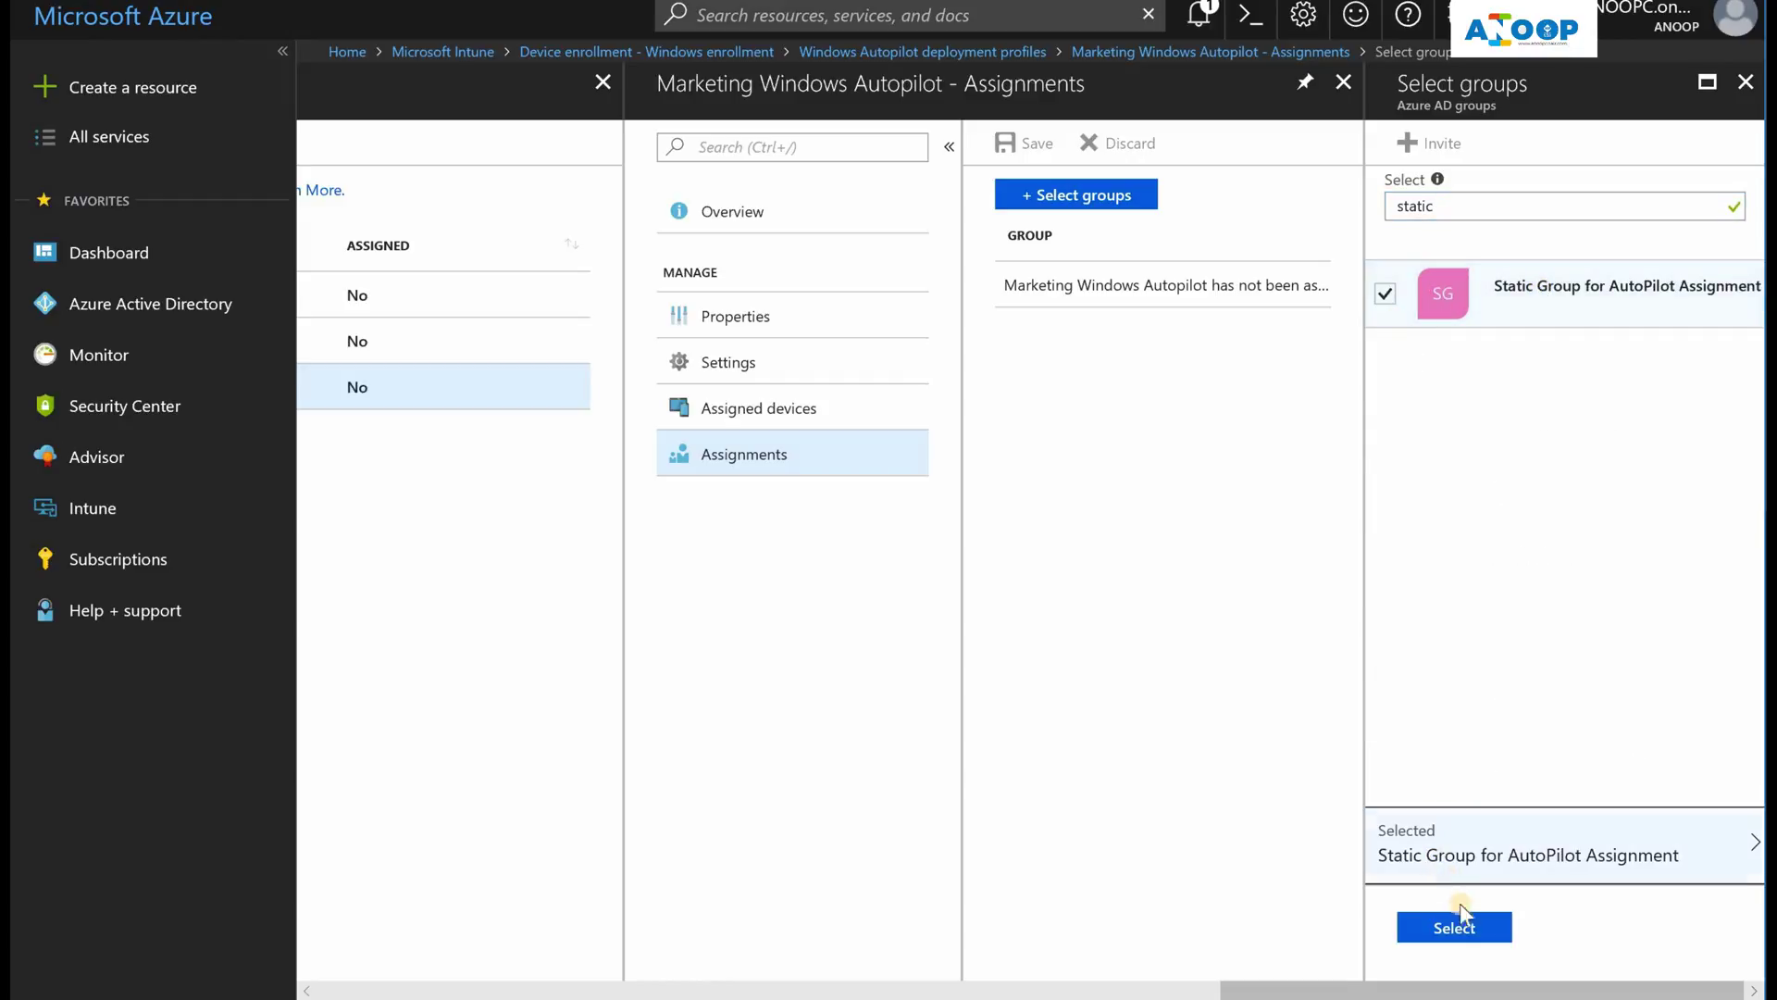
left_click(1455, 925)
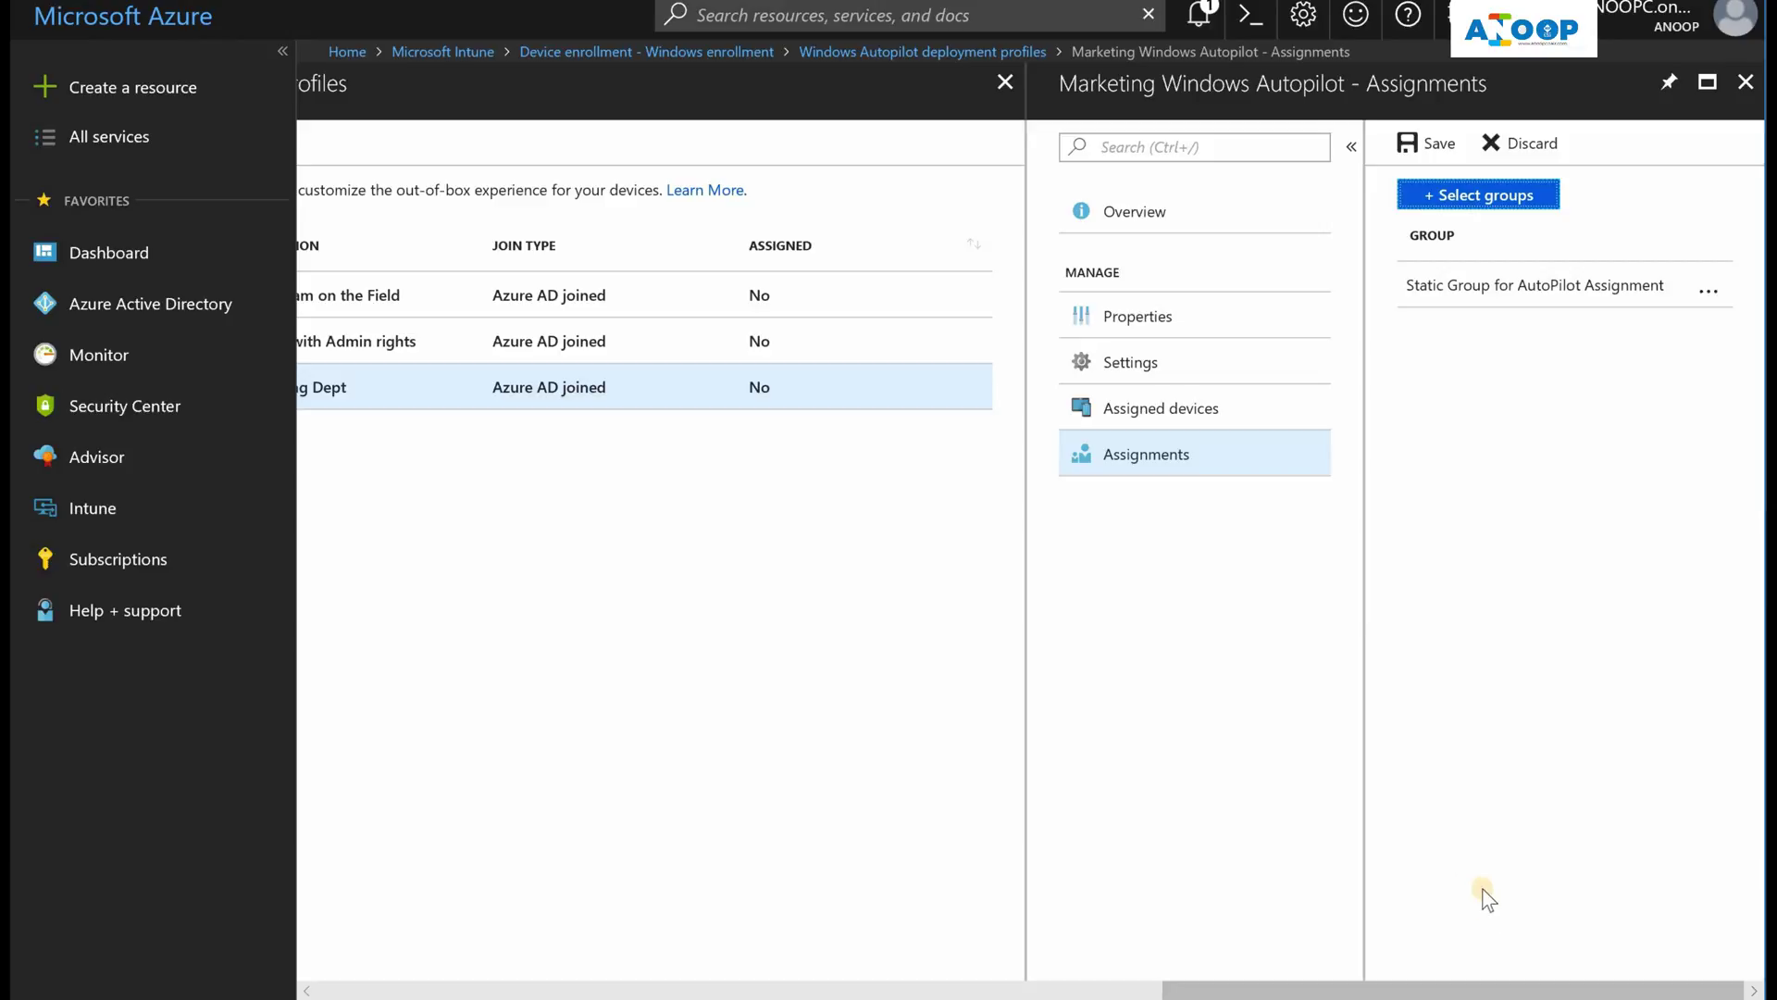
left_click(1433, 145)
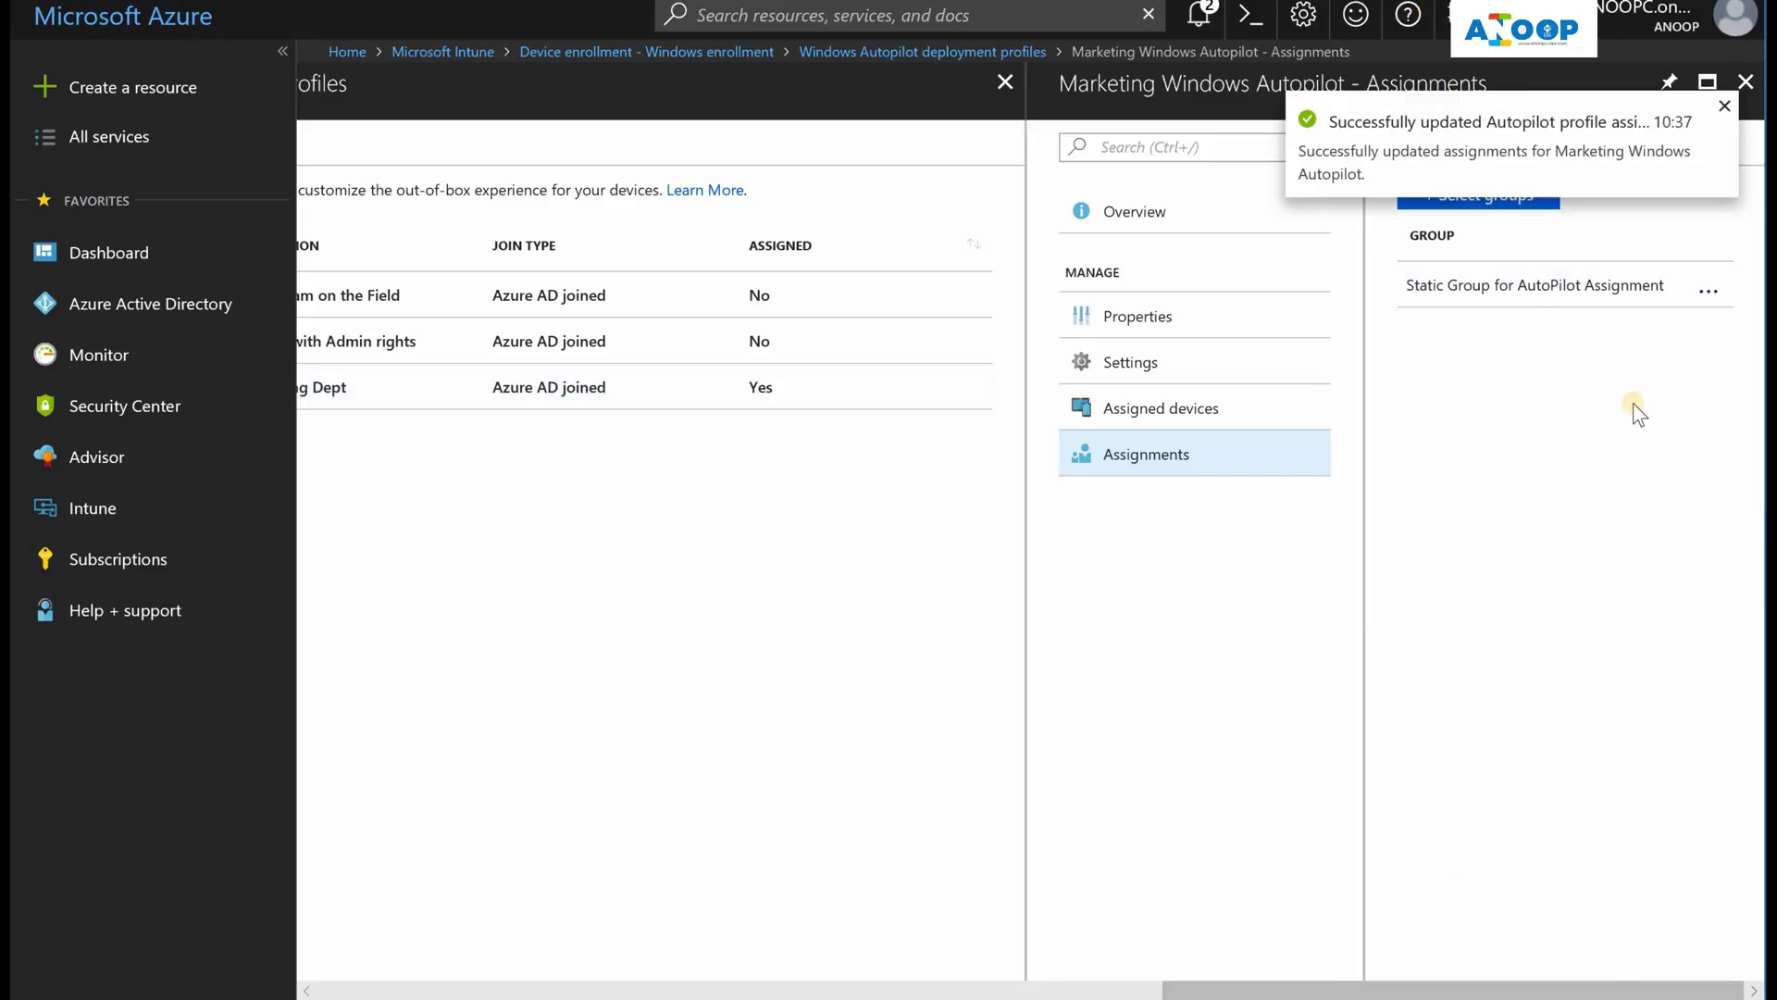
left_click(1726, 104)
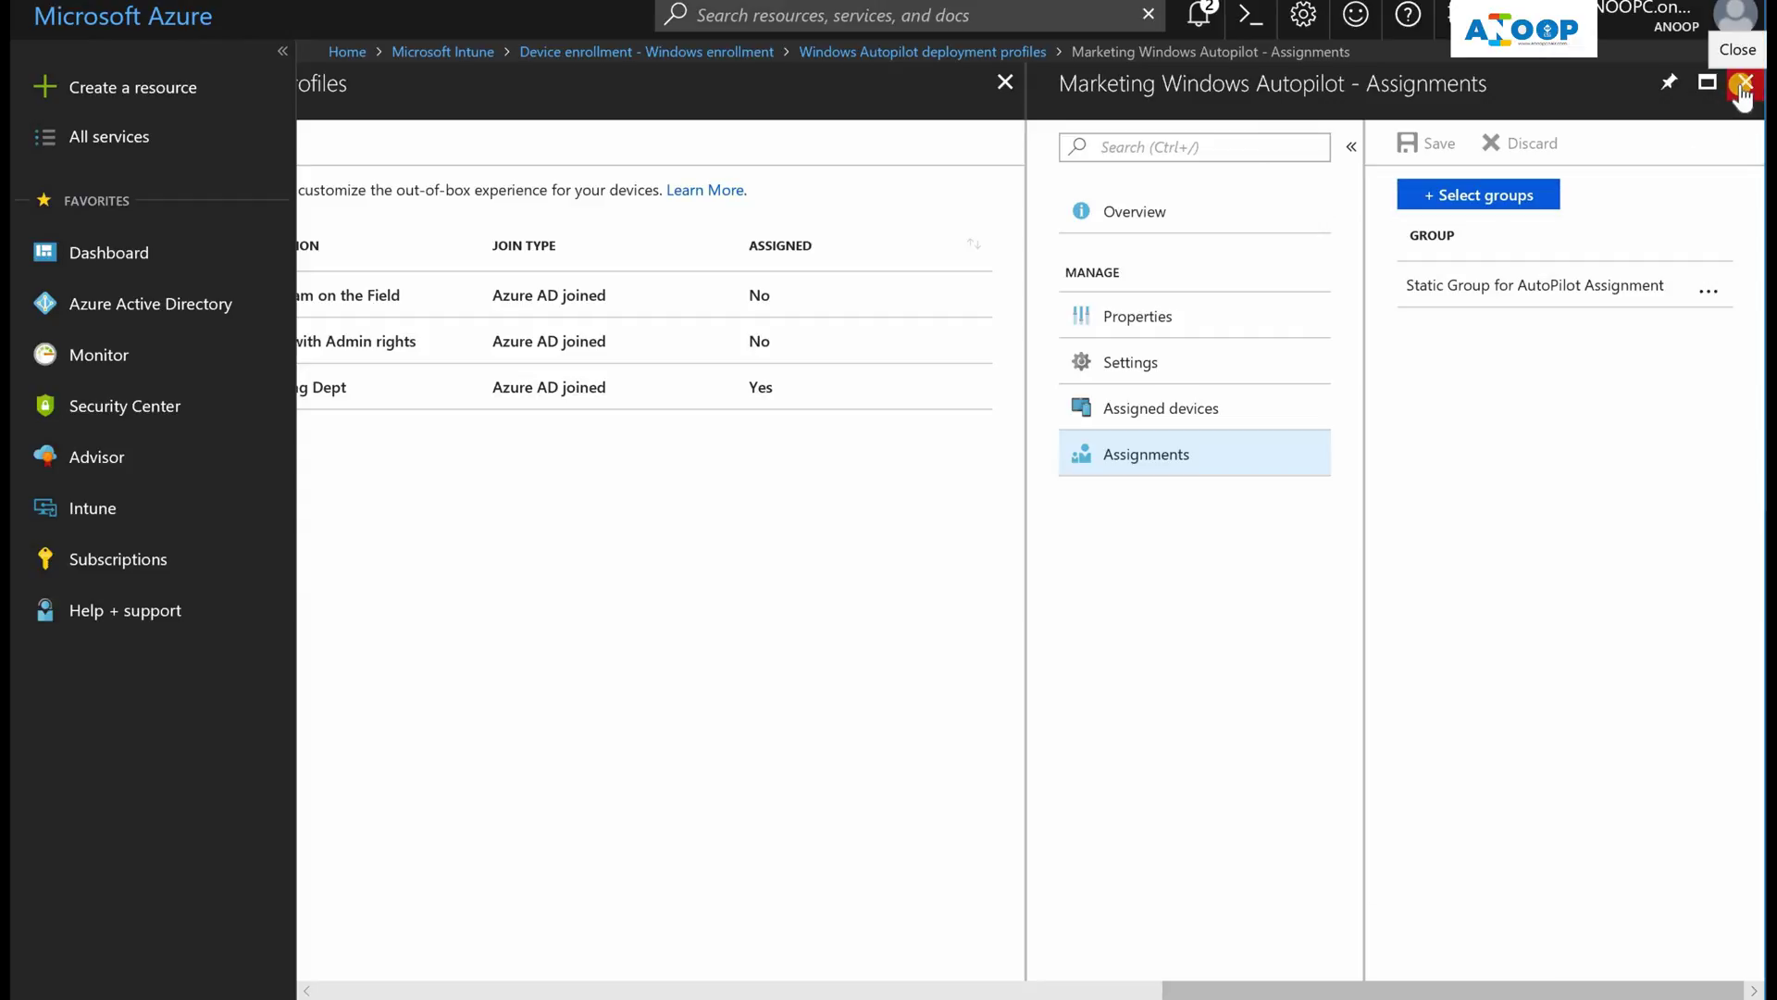
left_click(1743, 85)
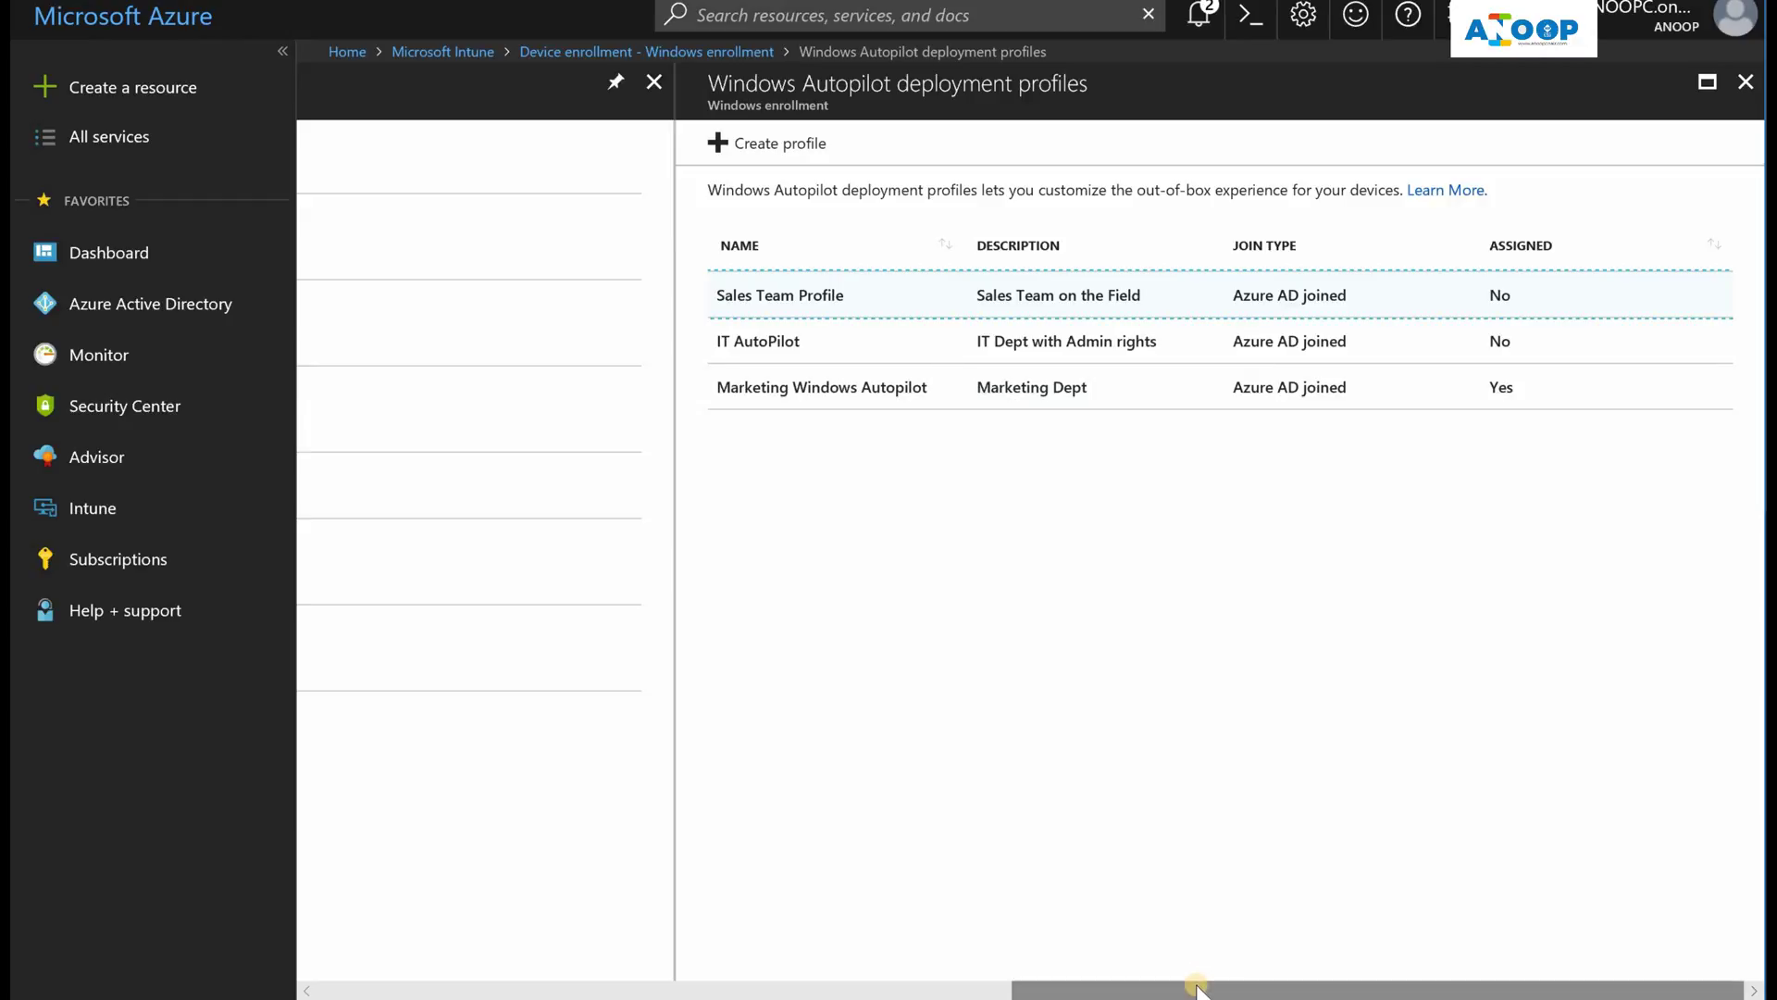
Revisit the Windows AutoPilot devices list to verify both devices show profile status Assigned.
left_click_drag(1197, 988, 708, 981)
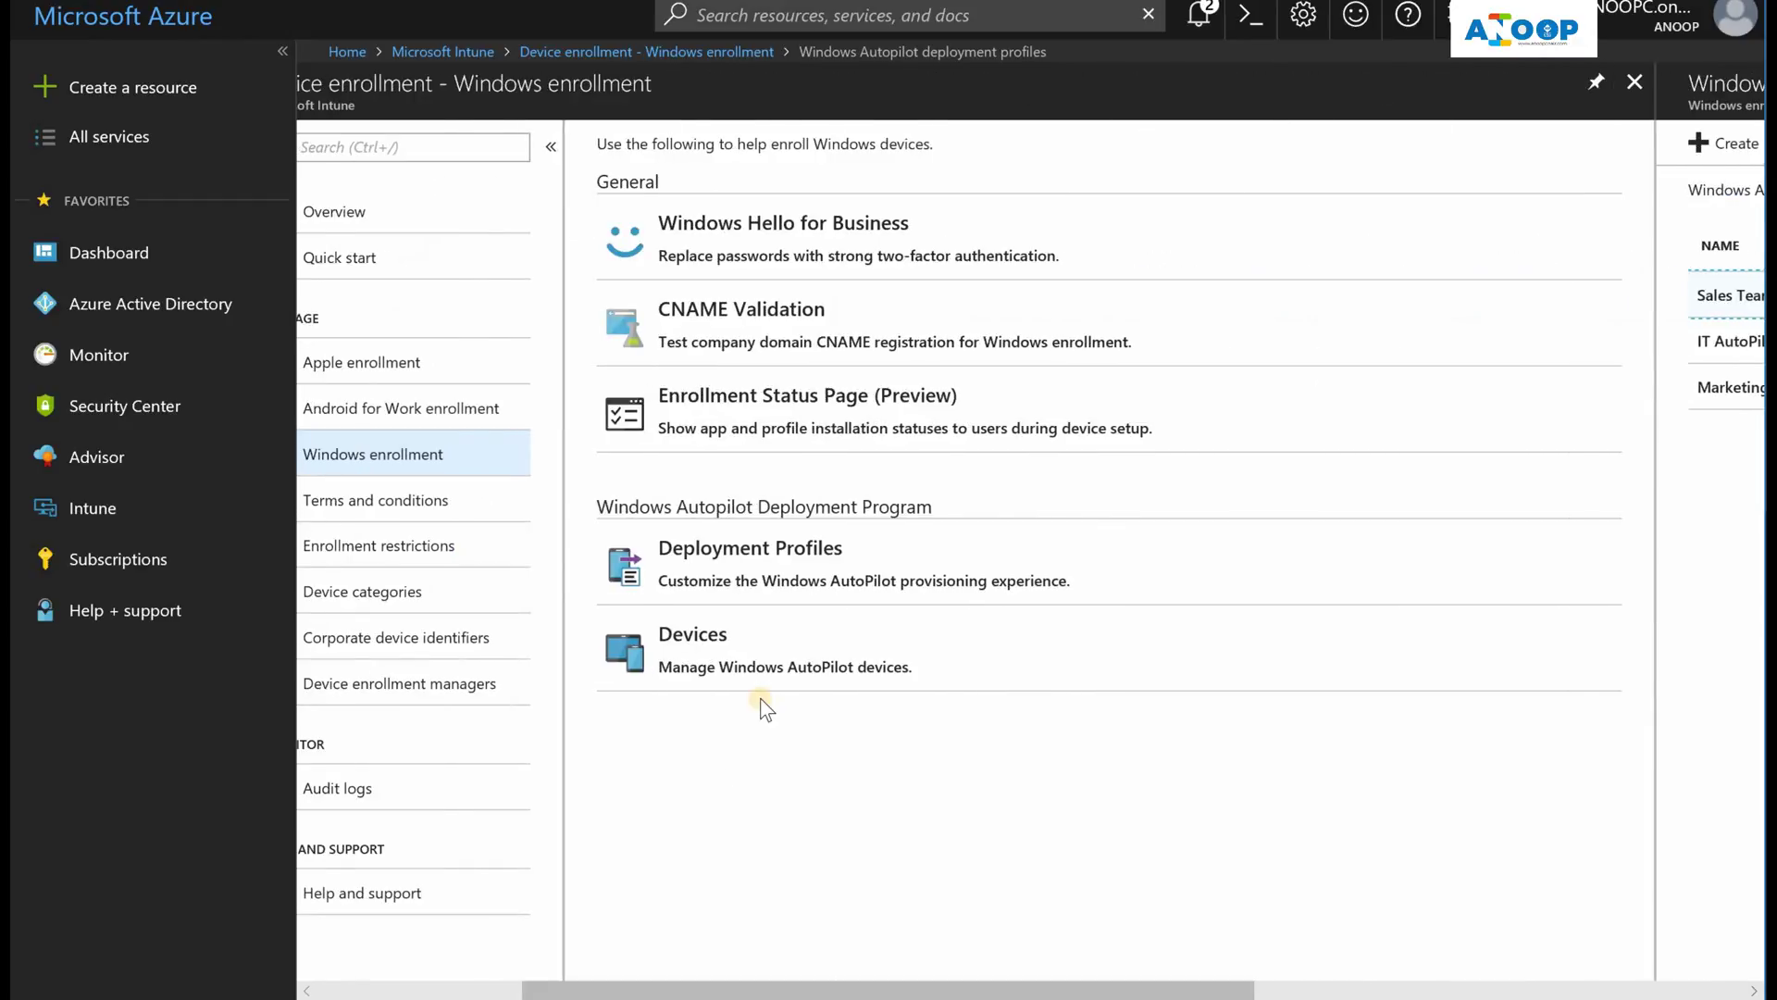
left_click(758, 675)
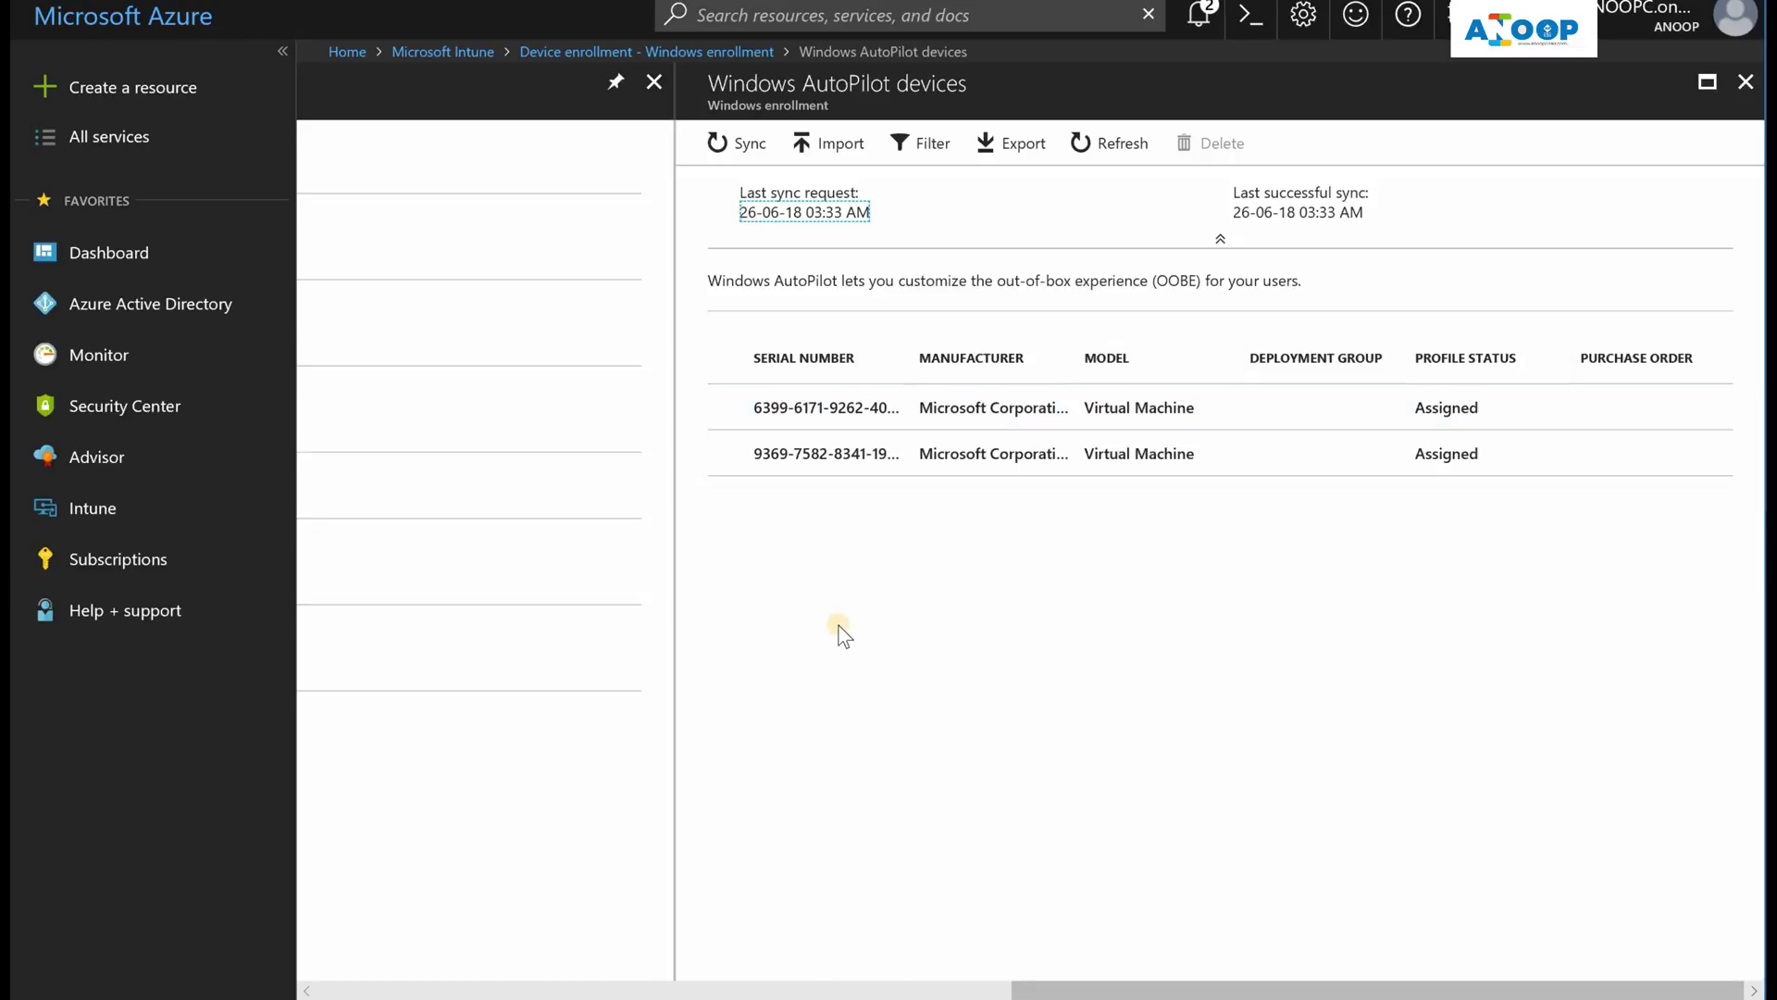
scroll(843, 634, "left", 10)
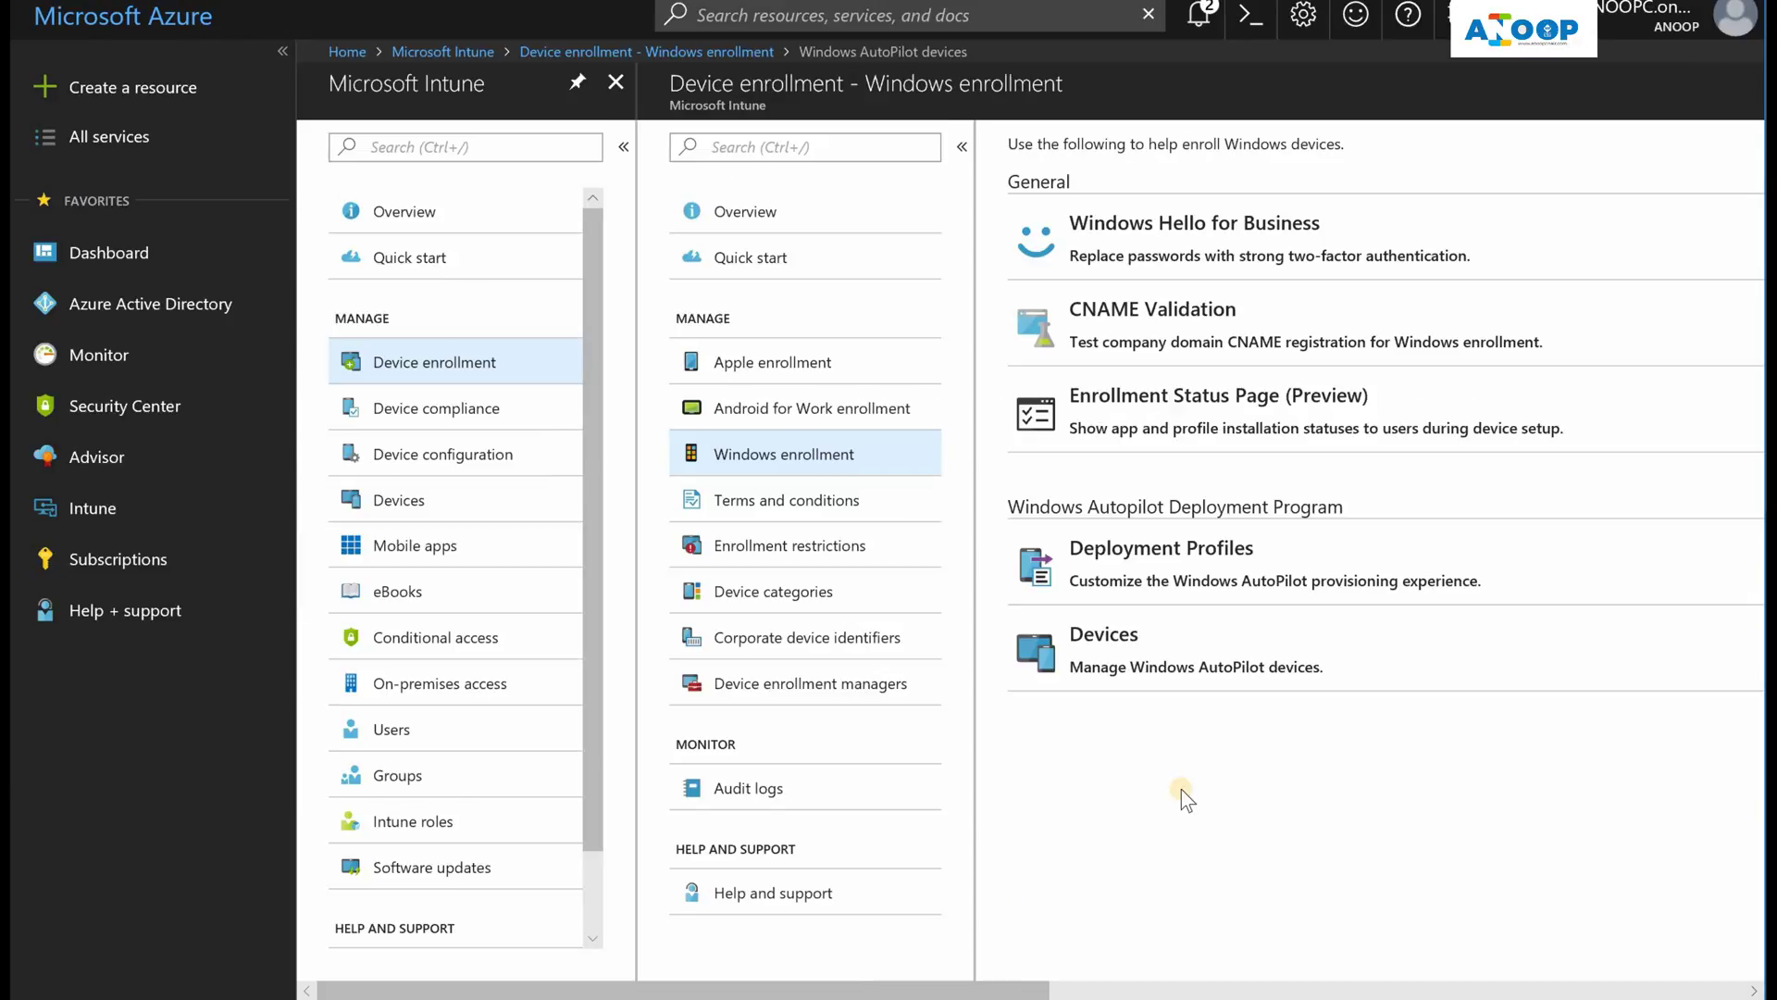